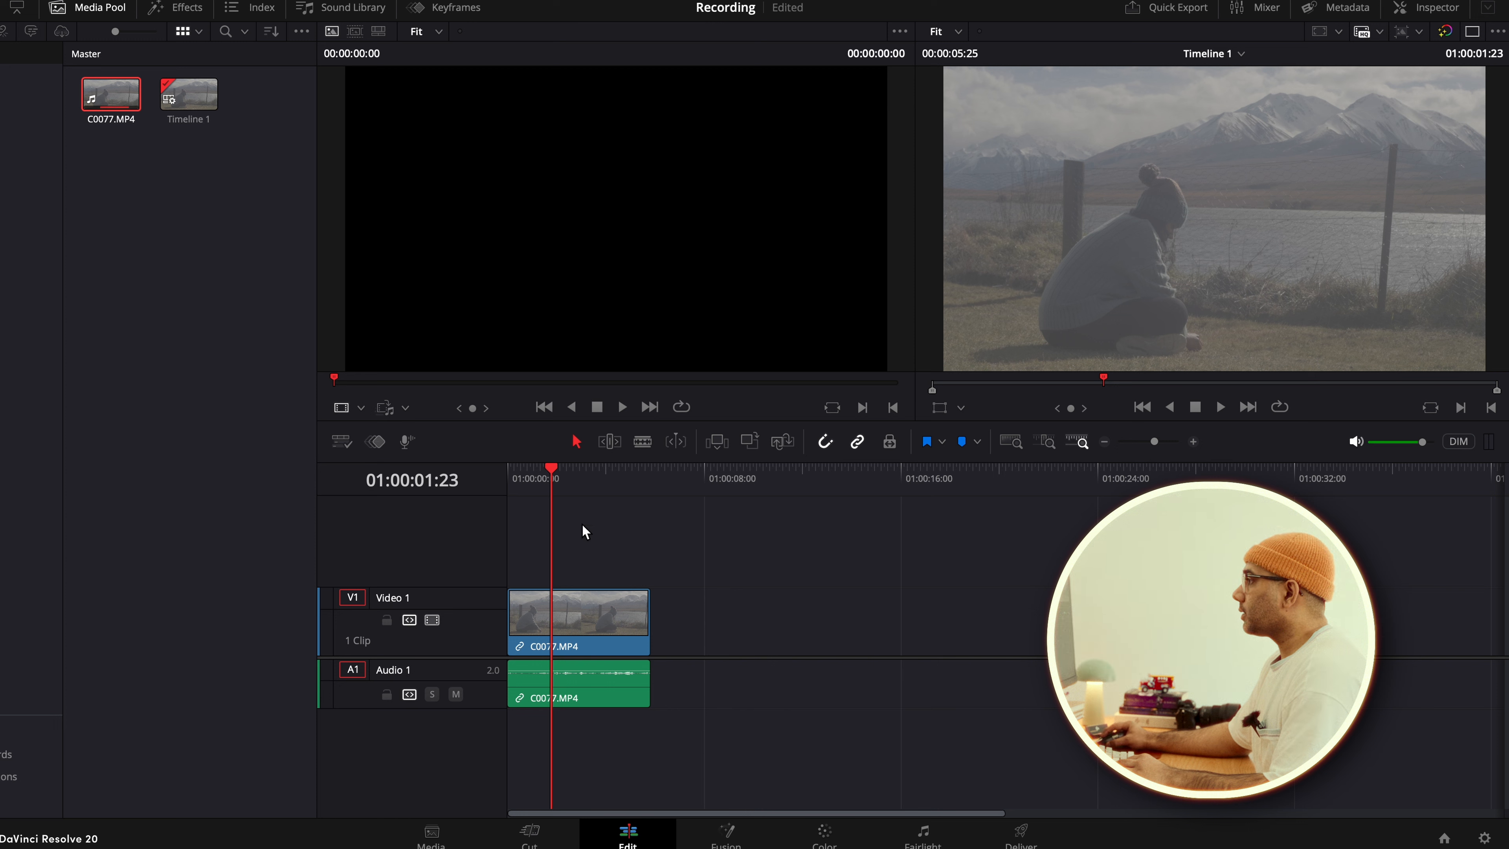
Park the playhead at 01:00:02:04 and apply the Dehancer Pro 7.3.3 effect to node 01 on the Color page.
{"action": "mouse_move", "coordinate": [549, 468]}
{"action": "left_mouse_down"}
{"action": "mouse_move", "coordinate": [501, 471]}
{"action": "mouse_move", "coordinate": [624, 479]}
{"action": "mouse_move", "coordinate": [561, 471]}
{"action": "left_mouse_up"}
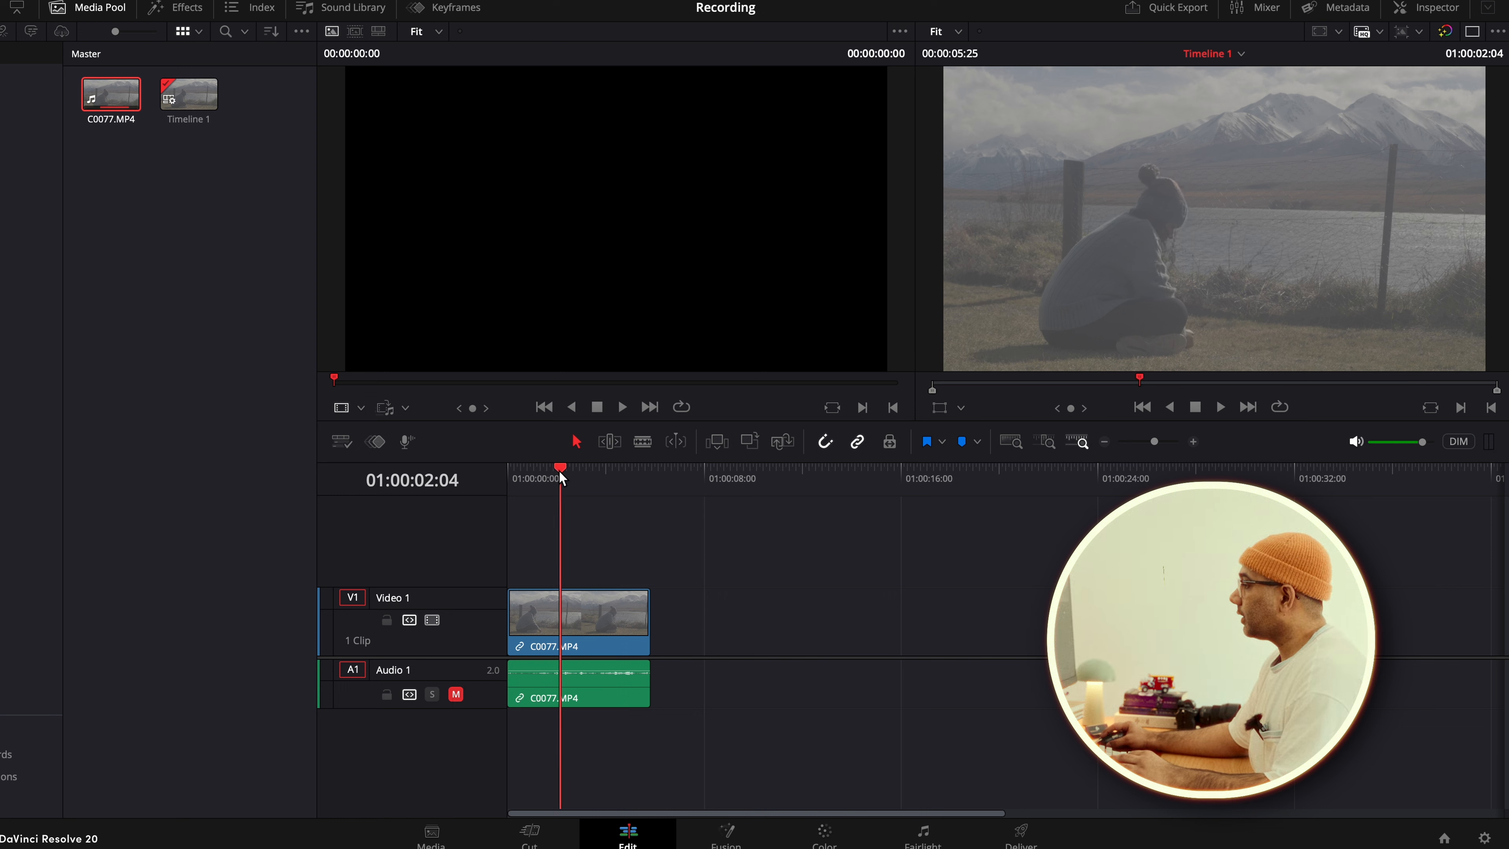
{"action": "left_click", "coordinate": [866, 844]}
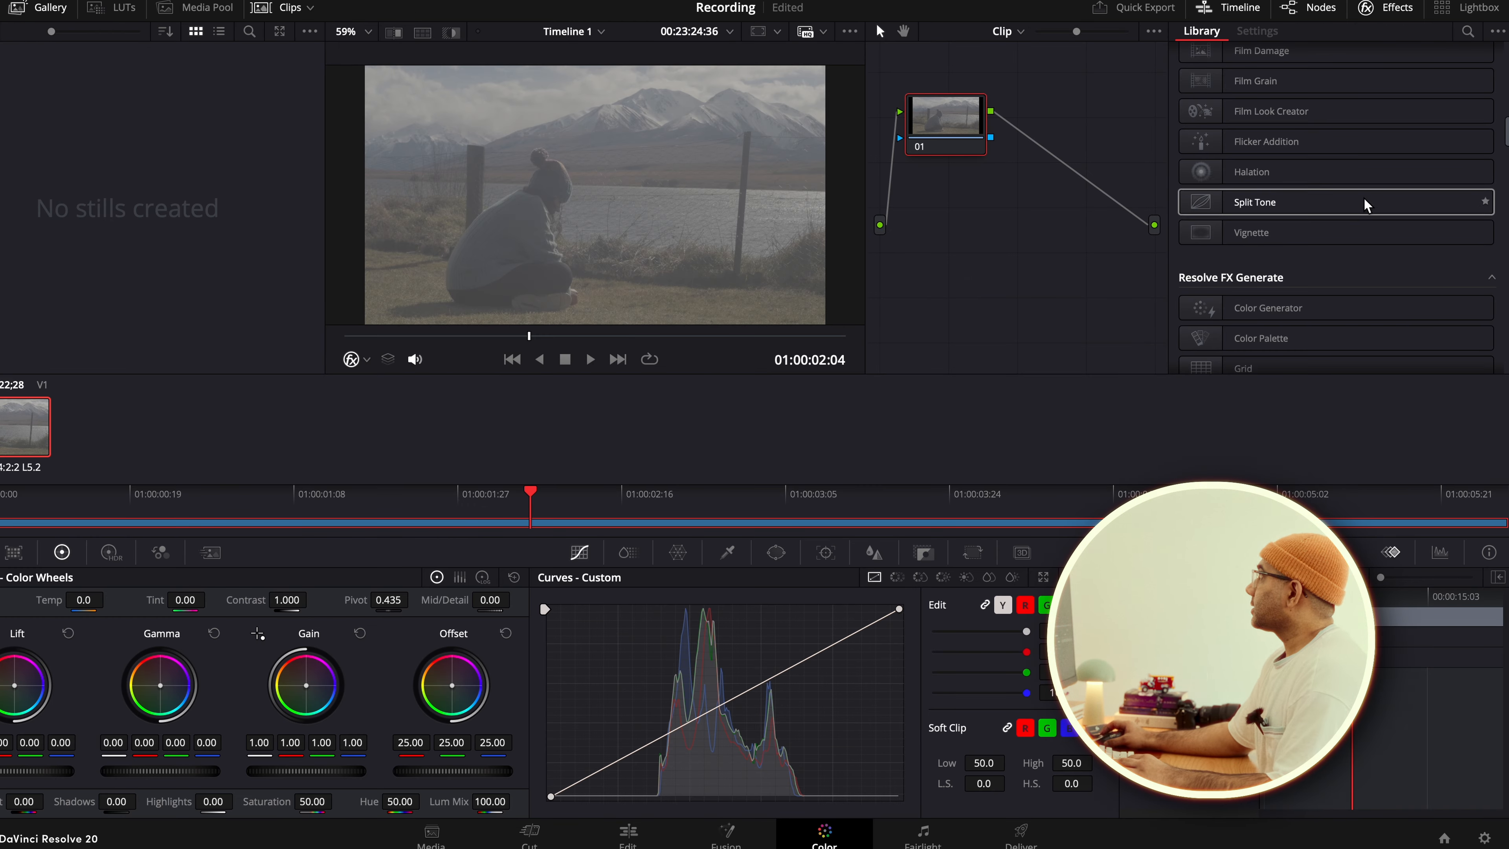
{"action": "scroll", "coordinate": [1364, 199], "scroll_direction": "up", "scroll_amount": 10}
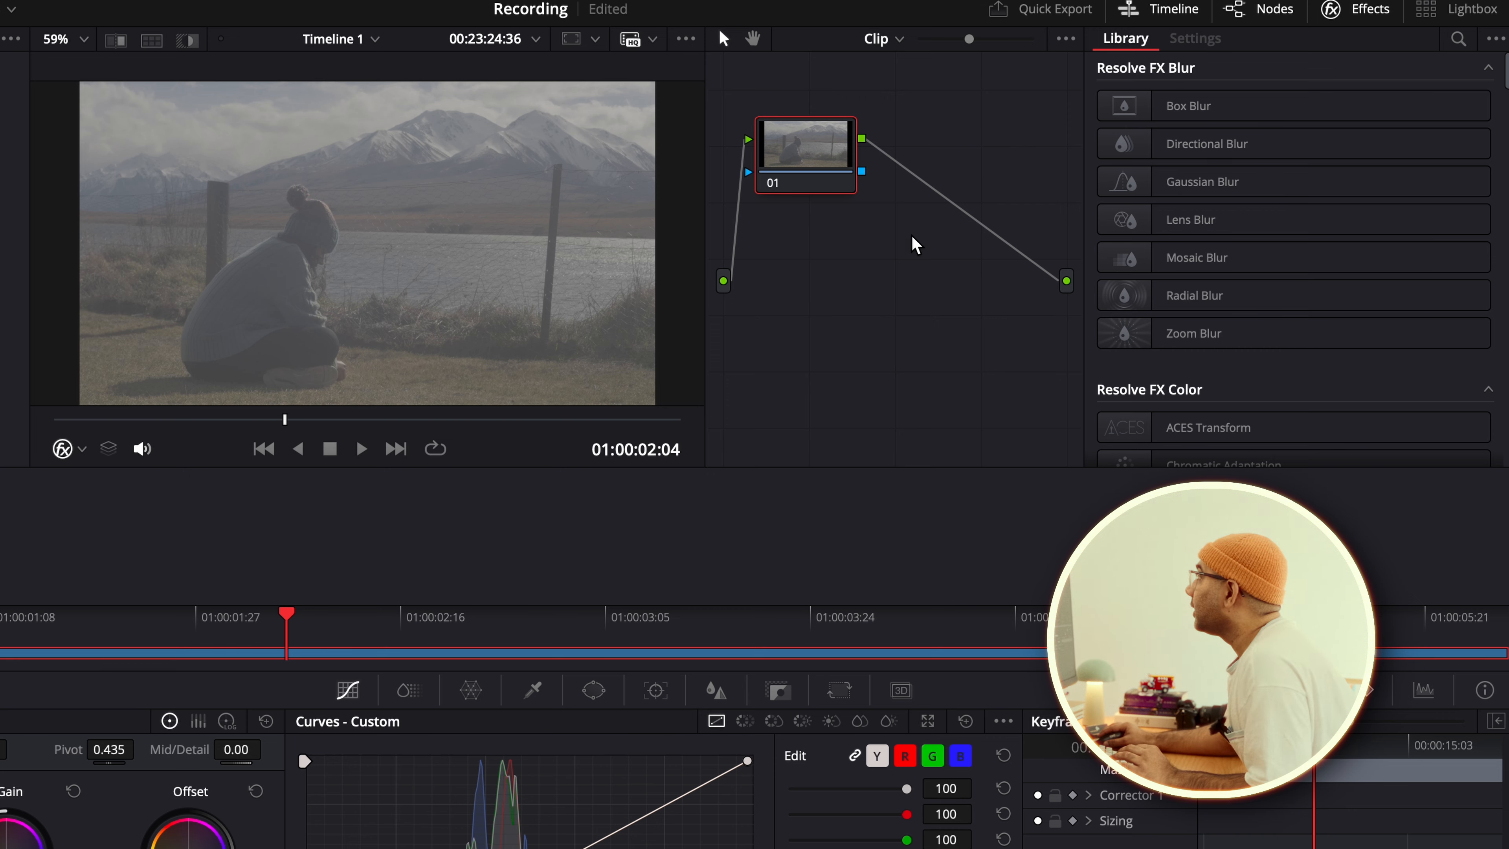
{"action": "scroll", "coordinate": [1260, 274], "scroll_direction": "down", "scroll_amount": 20}
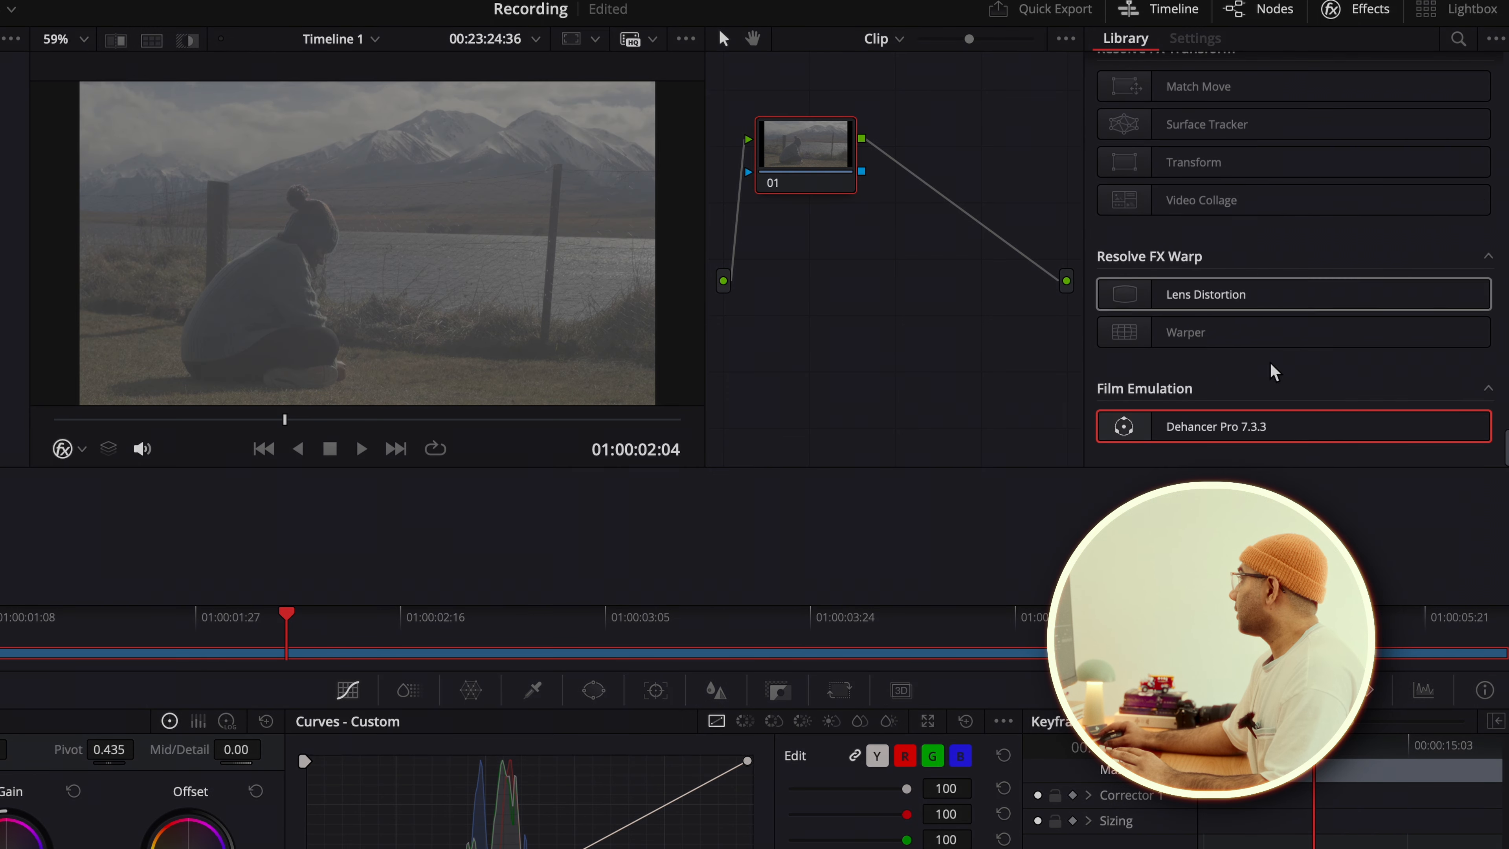
{"action": "left_click_drag", "start_coordinate": [1298, 442], "coordinate": [821, 180]}
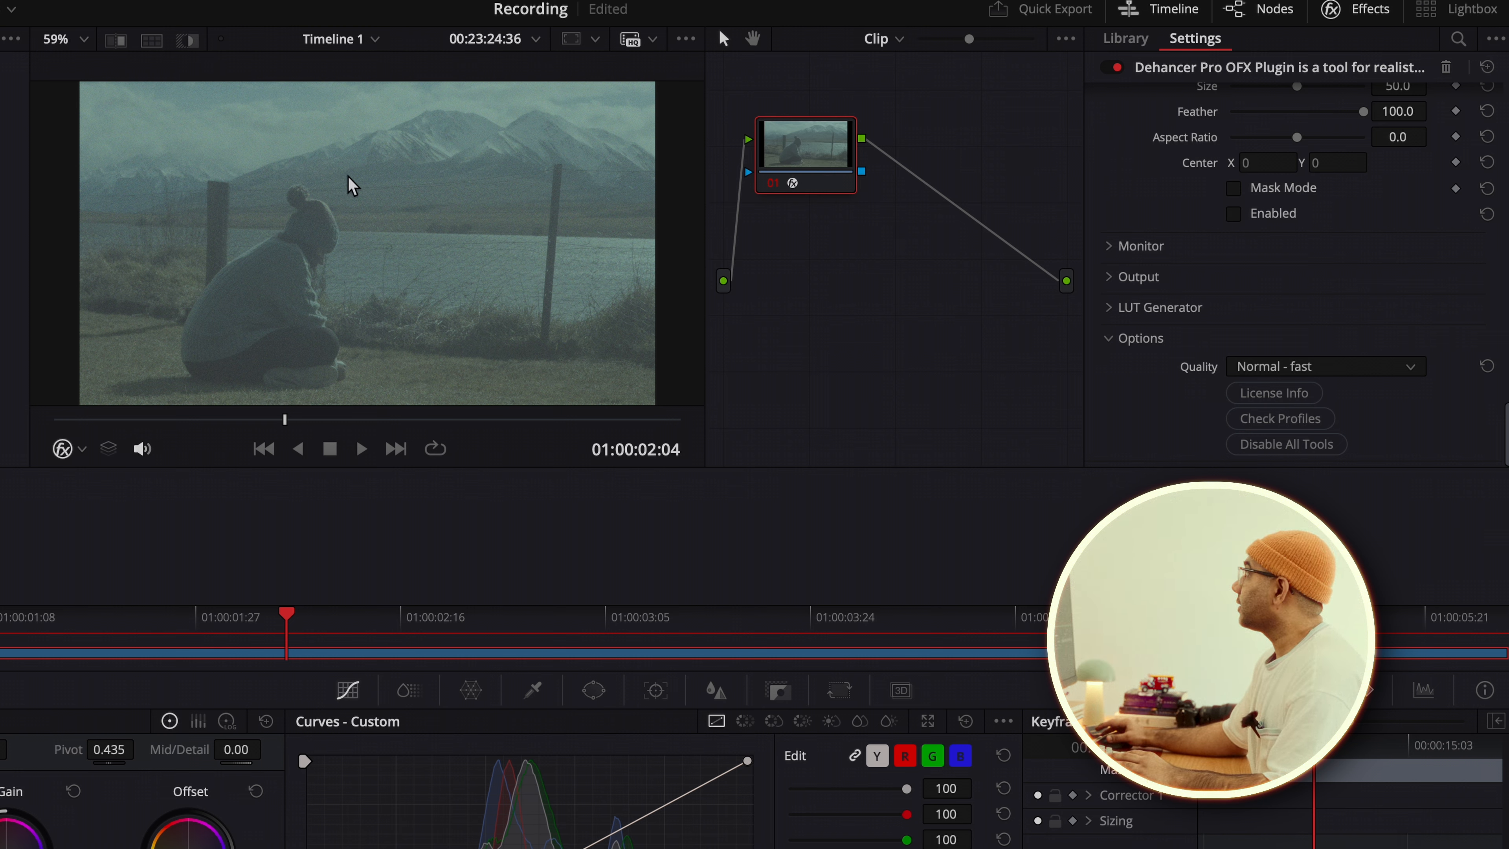
Look through the Dehancer Pro settings sections and leave the Input section expanded.
{"action": "scroll", "coordinate": [1339, 284], "scroll_direction": "up", "scroll_amount": 15}
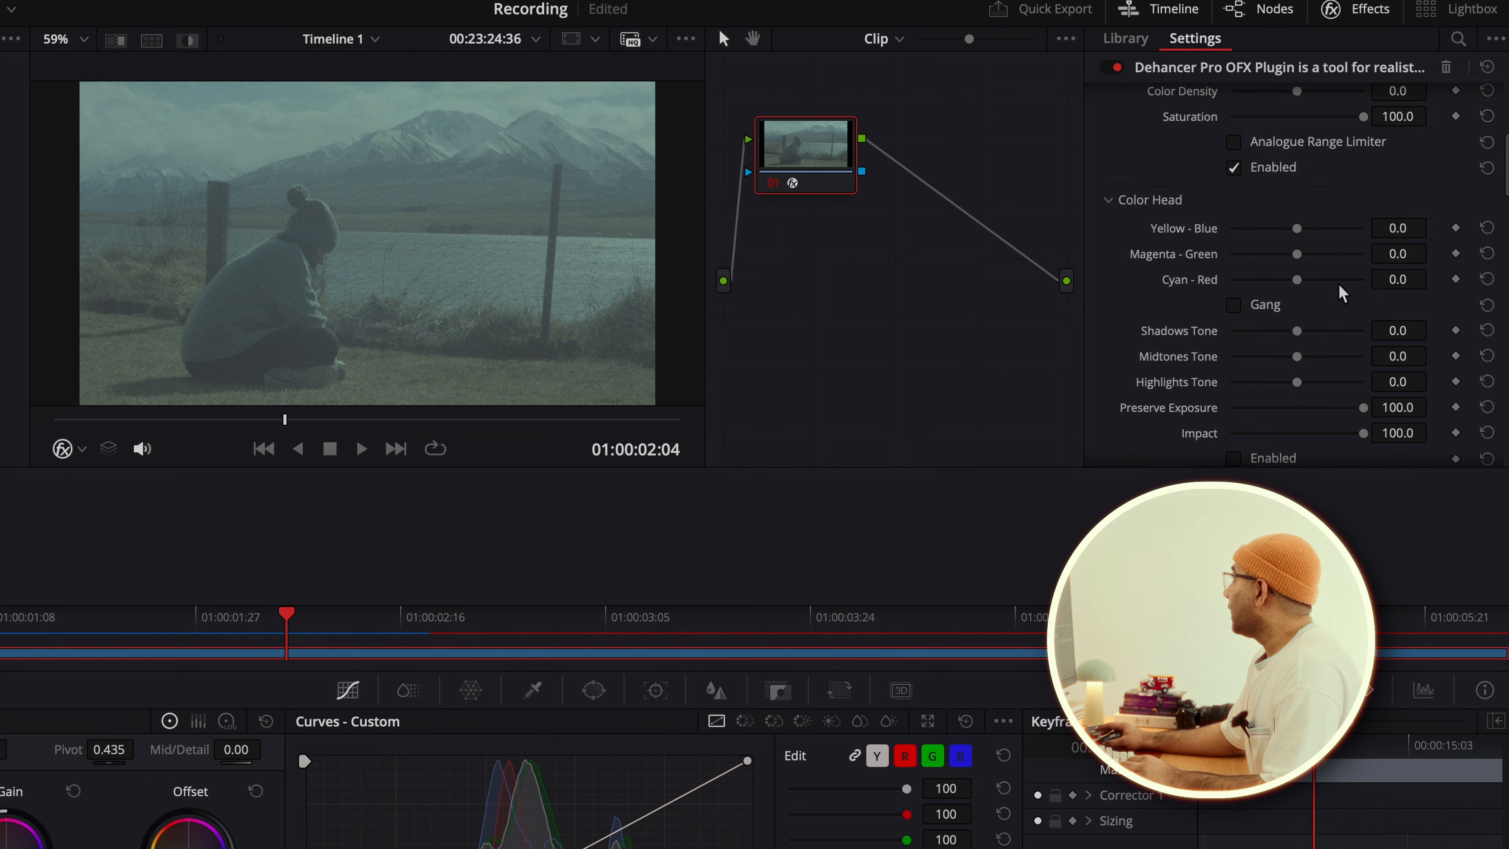
{"action": "scroll", "coordinate": [1339, 291], "scroll_direction": "up", "scroll_amount": 5}
{"action": "scroll", "coordinate": [1349, 238], "scroll_direction": "down", "scroll_amount": 20}
{"action": "scroll", "coordinate": [1350, 241], "scroll_direction": "up", "scroll_amount": 20}
{"action": "left_click", "coordinate": [1117, 102]}
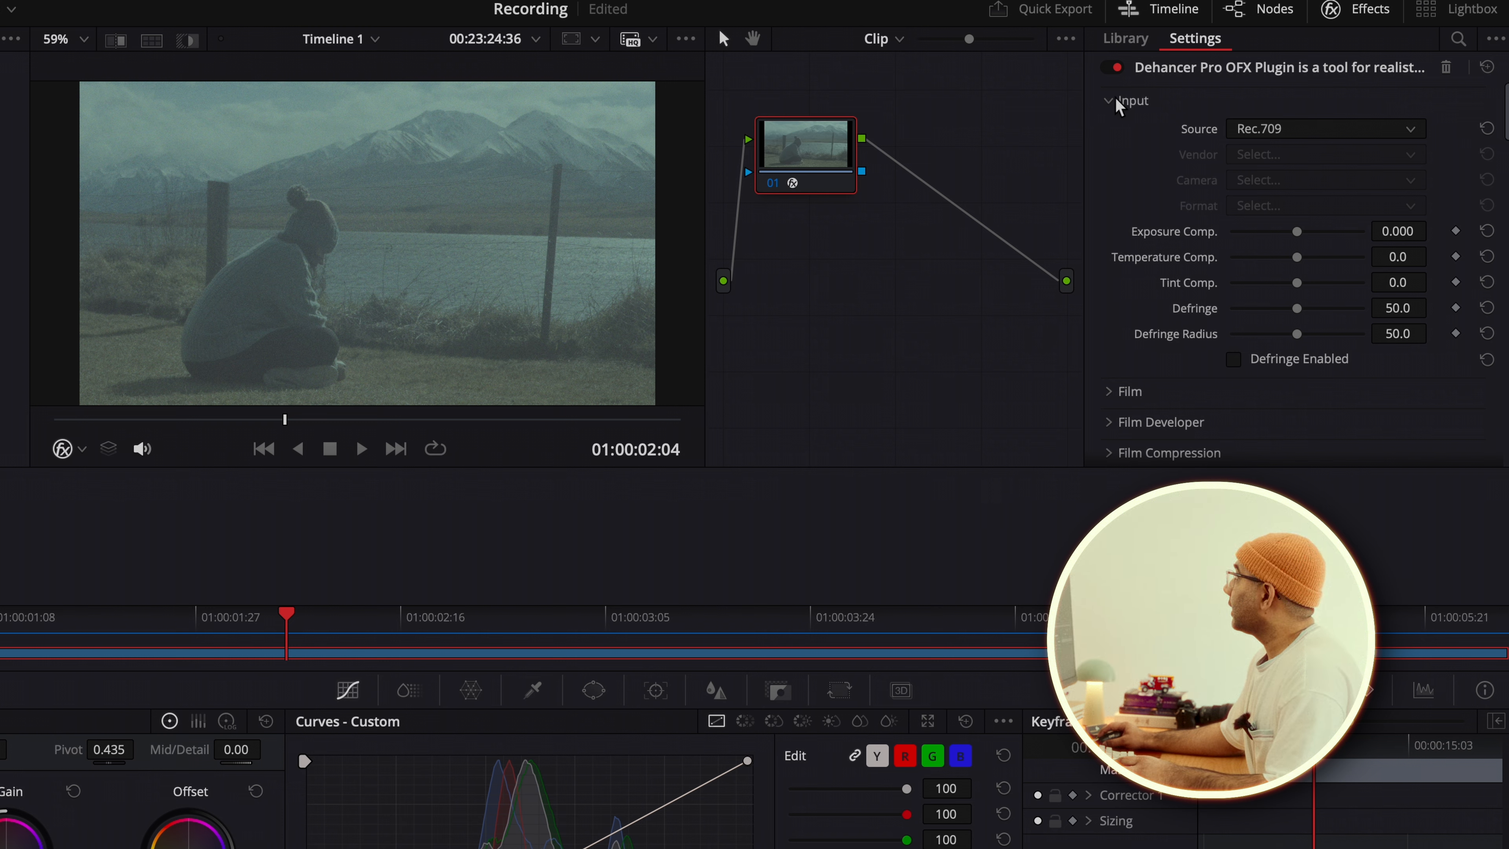
{"action": "left_click", "coordinate": [1116, 102]}
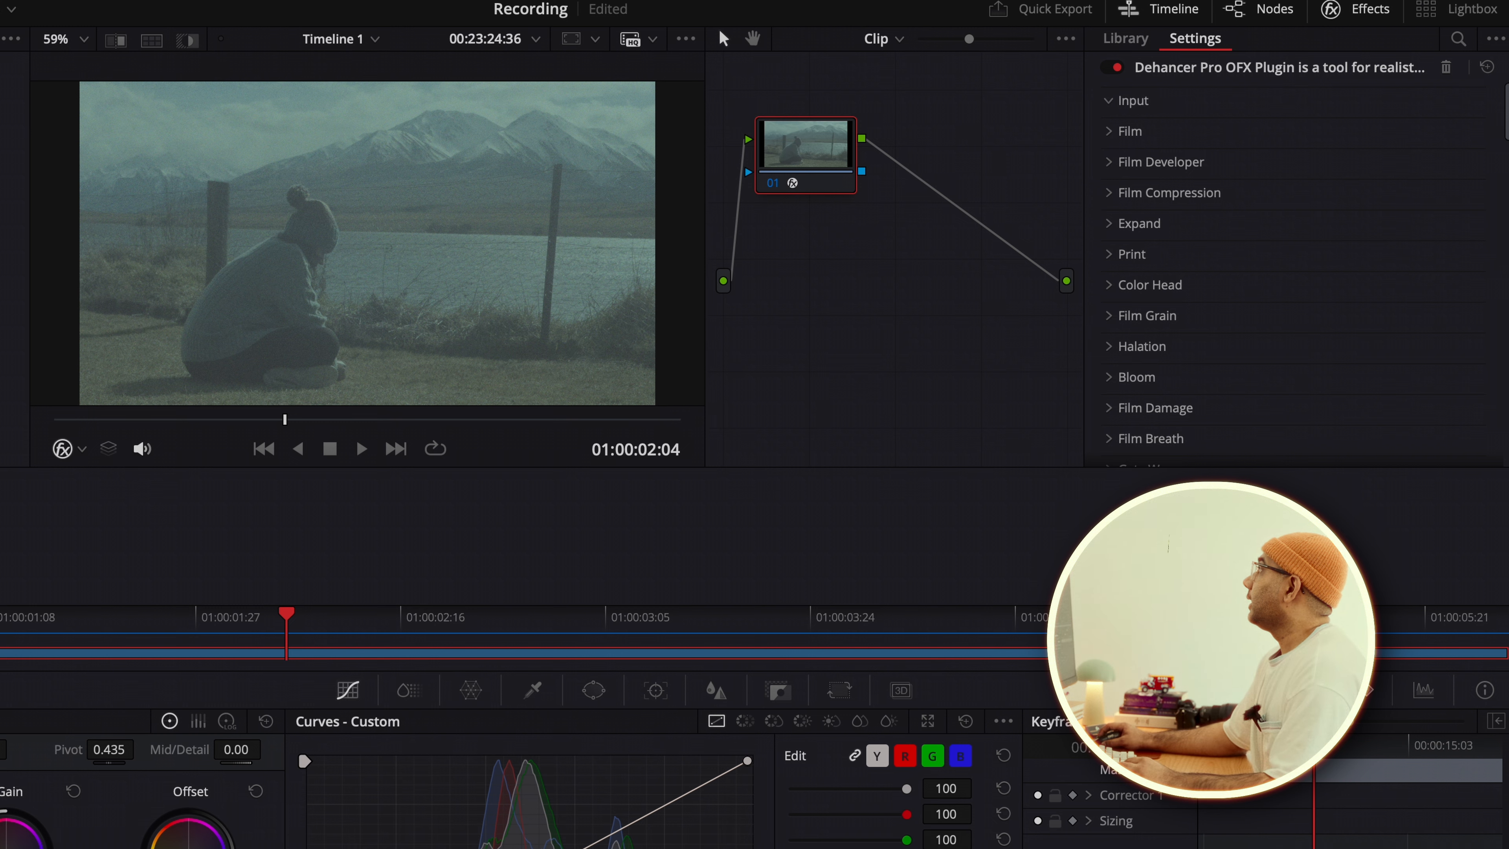
{"action": "left_click", "coordinate": [1135, 99]}
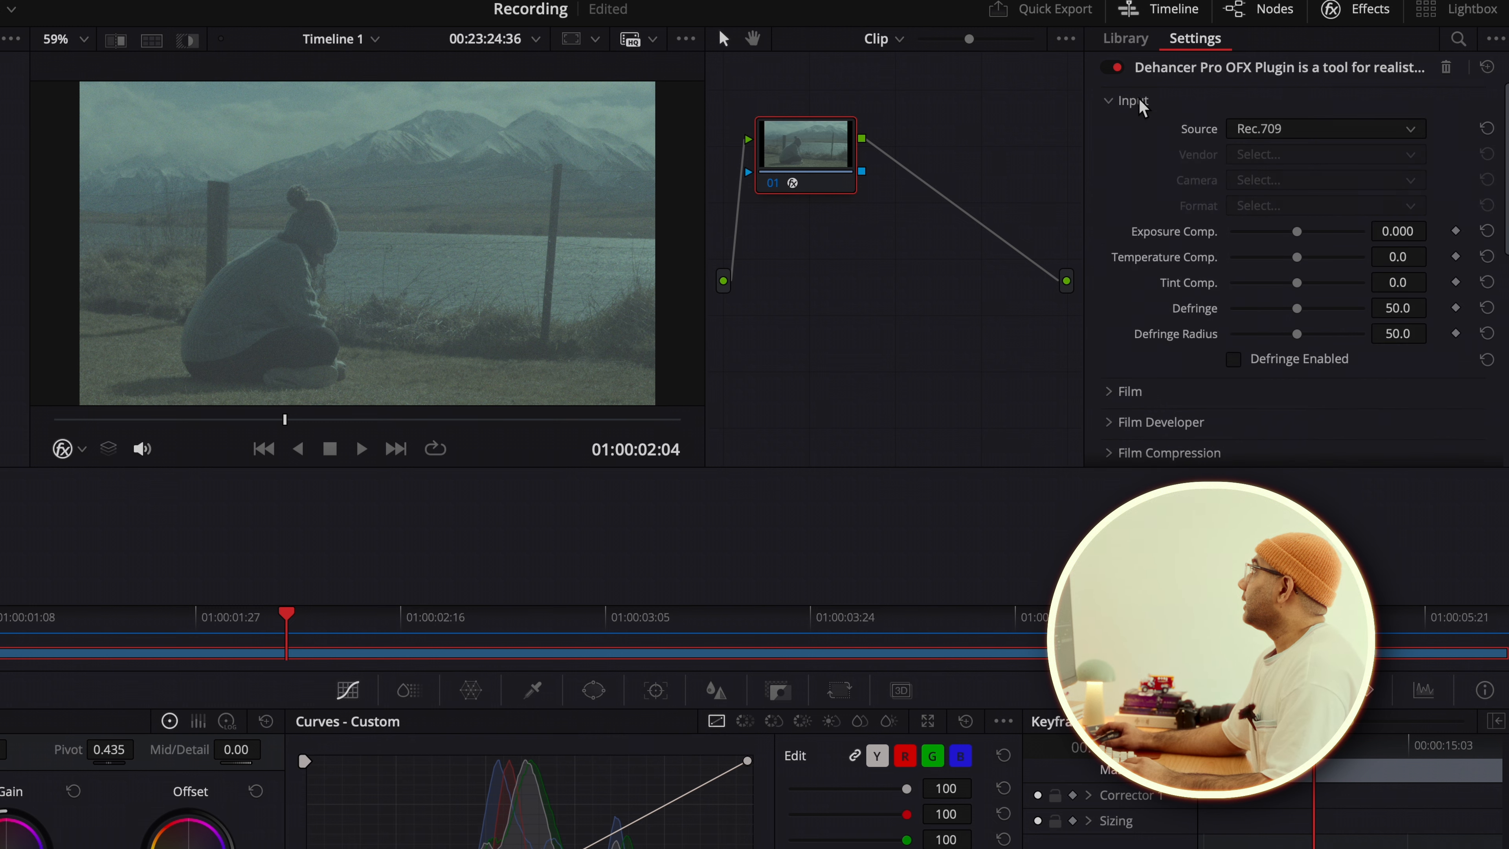
Set the Dehancer input source to Choose Camera with vendor Sony, camera Alpha 7R V and format S-Log3 S-Gamut3.
{"action": "left_click", "coordinate": [1301, 135]}
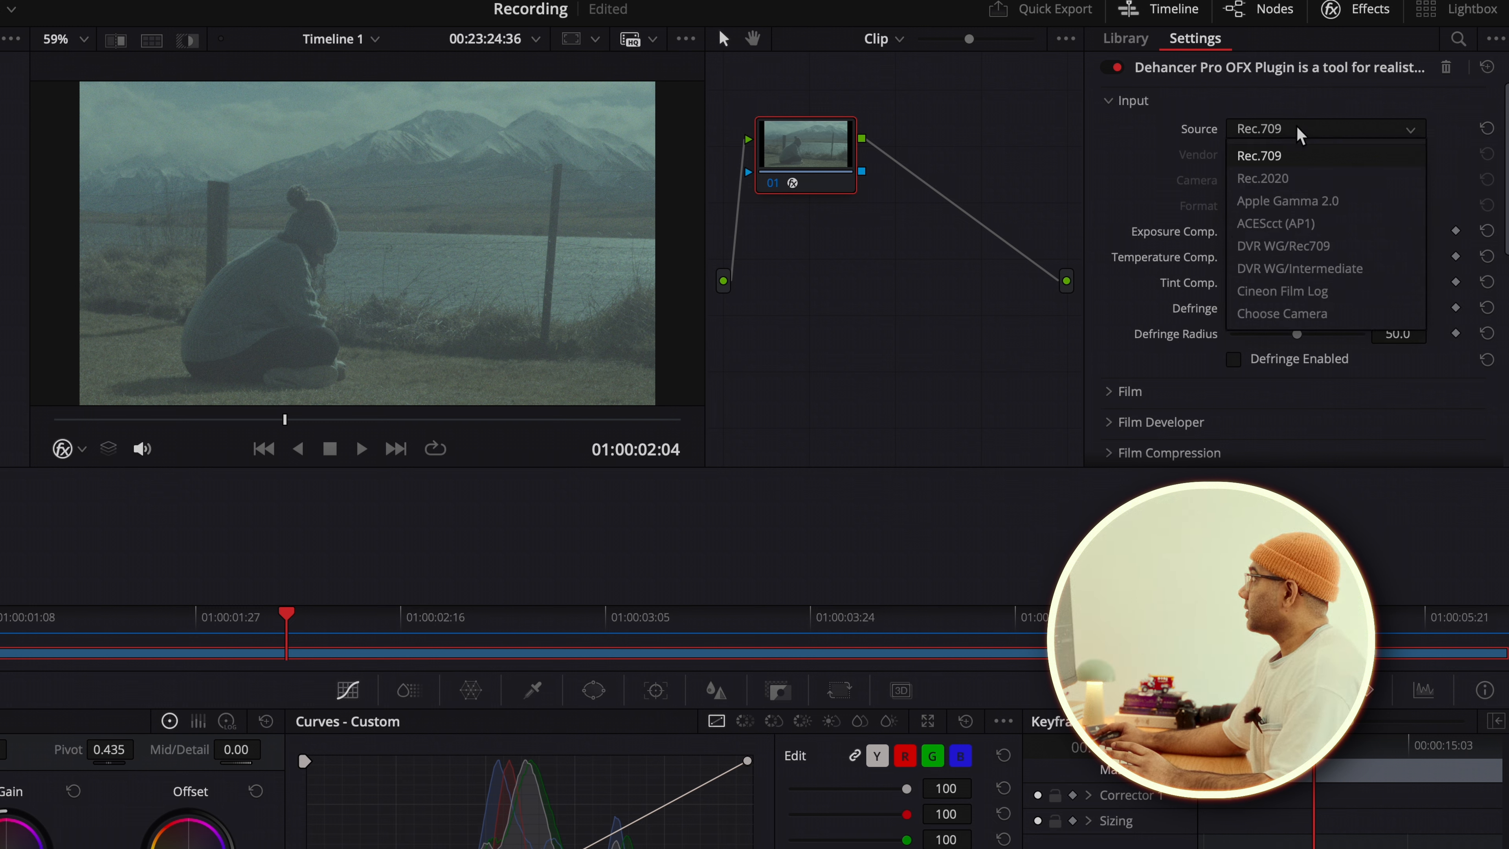
{"action": "left_click", "coordinate": [1328, 310]}
{"action": "left_click", "coordinate": [1282, 155]}
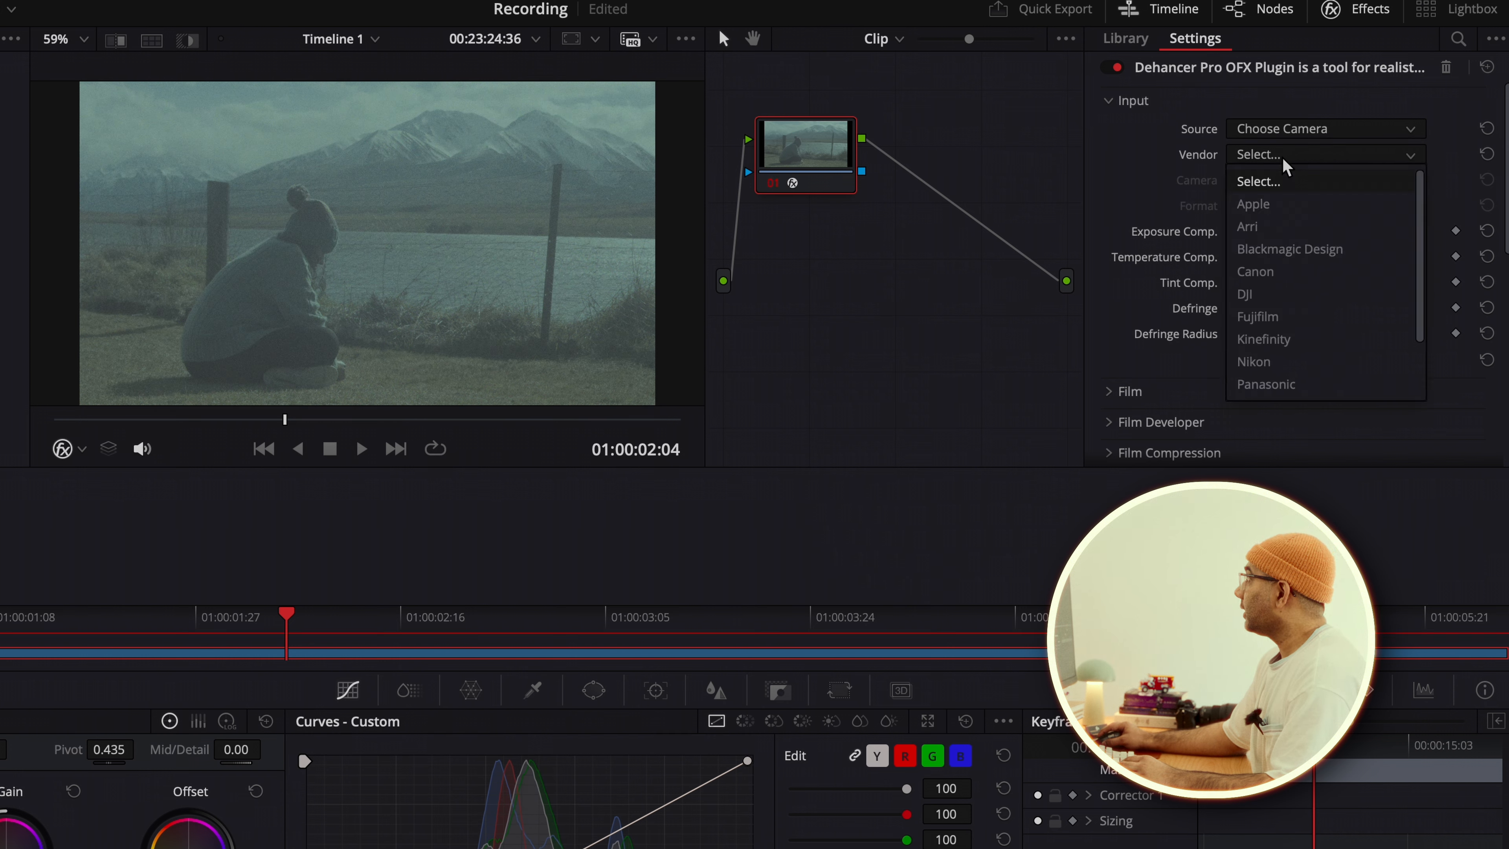
{"action": "scroll", "coordinate": [1286, 338], "scroll_direction": "down", "scroll_amount": 3}
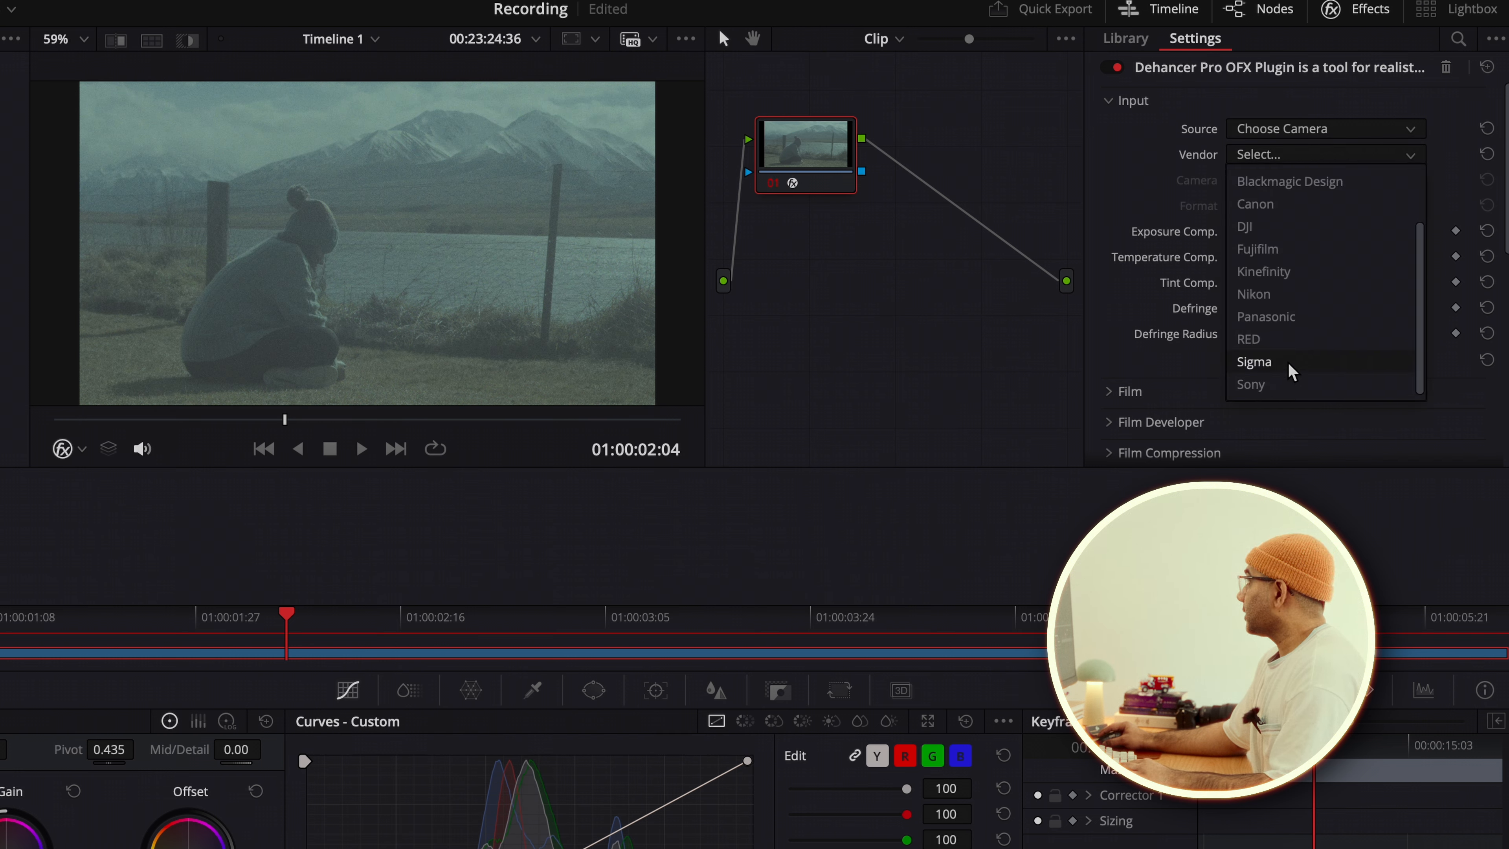
{"action": "left_click", "coordinate": [1281, 384]}
{"action": "left_click", "coordinate": [1297, 182]}
{"action": "scroll", "coordinate": [1291, 338], "scroll_direction": "down", "scroll_amount": 3}
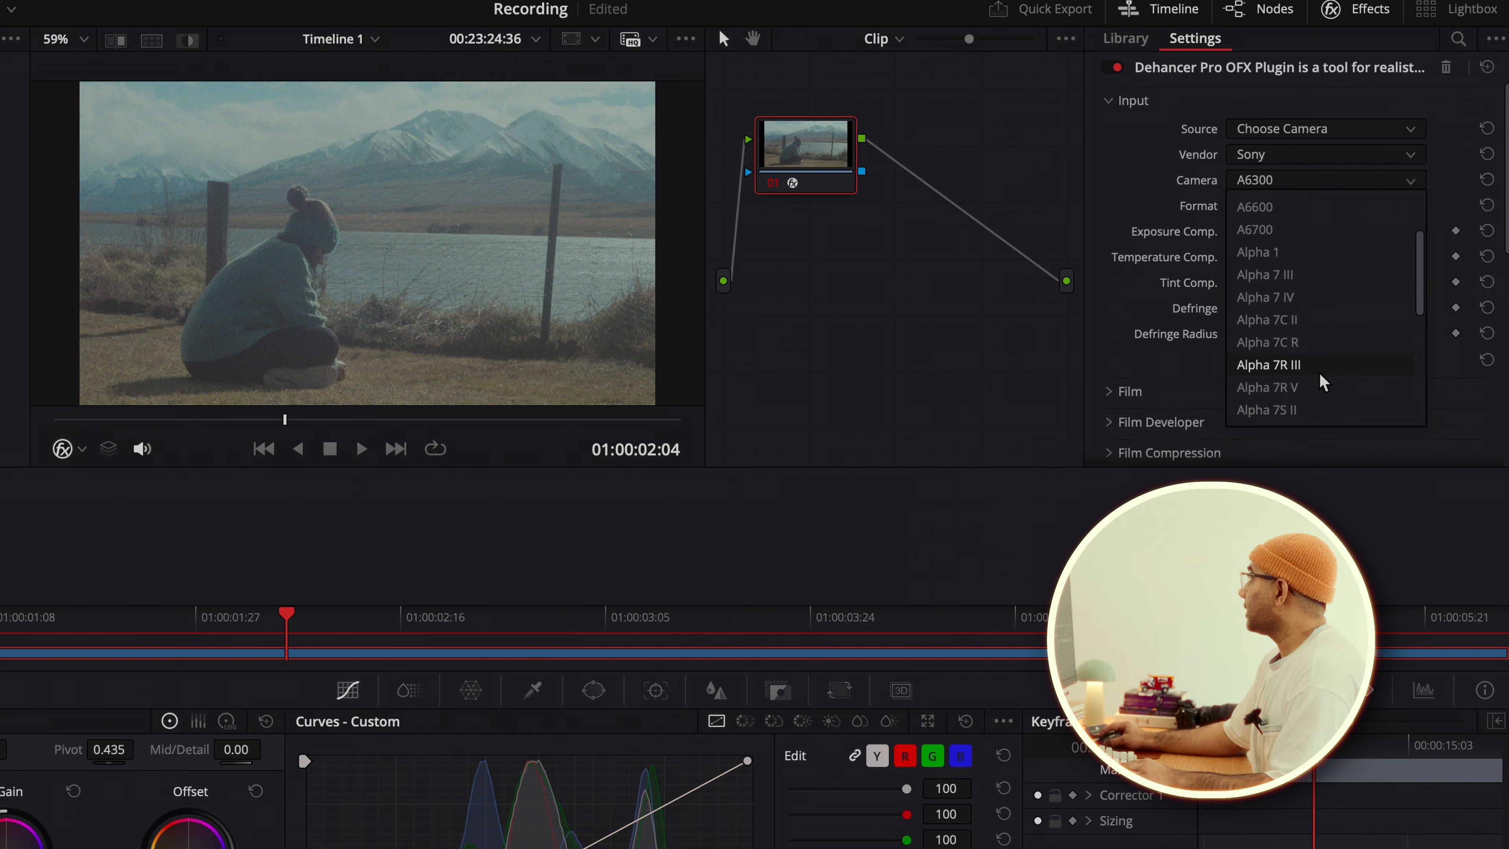
{"action": "left_click", "coordinate": [1324, 387]}
{"action": "left_click", "coordinate": [1311, 204]}
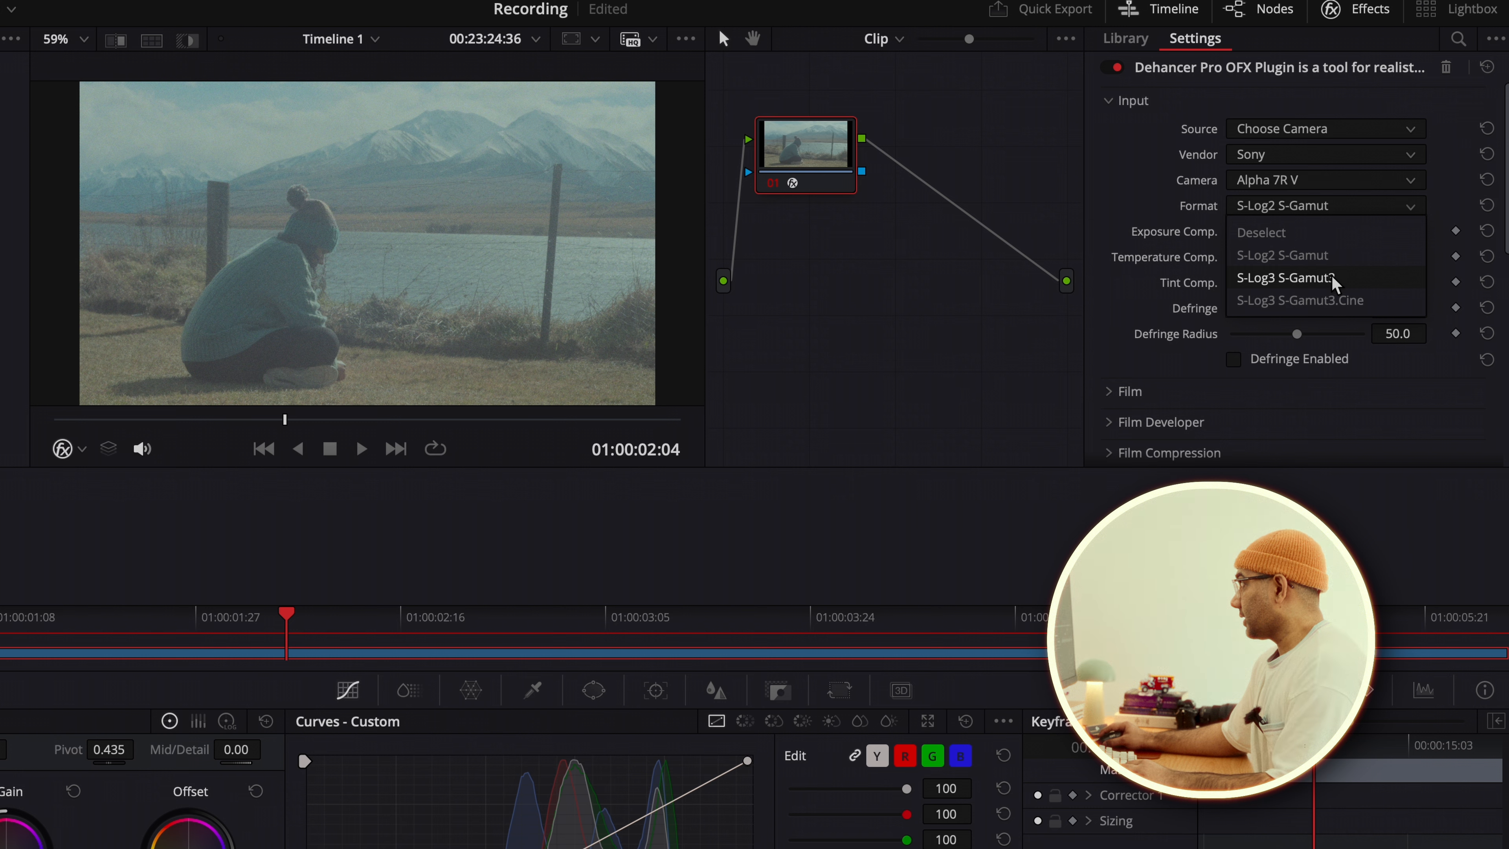
{"action": "left_click", "coordinate": [1349, 284]}
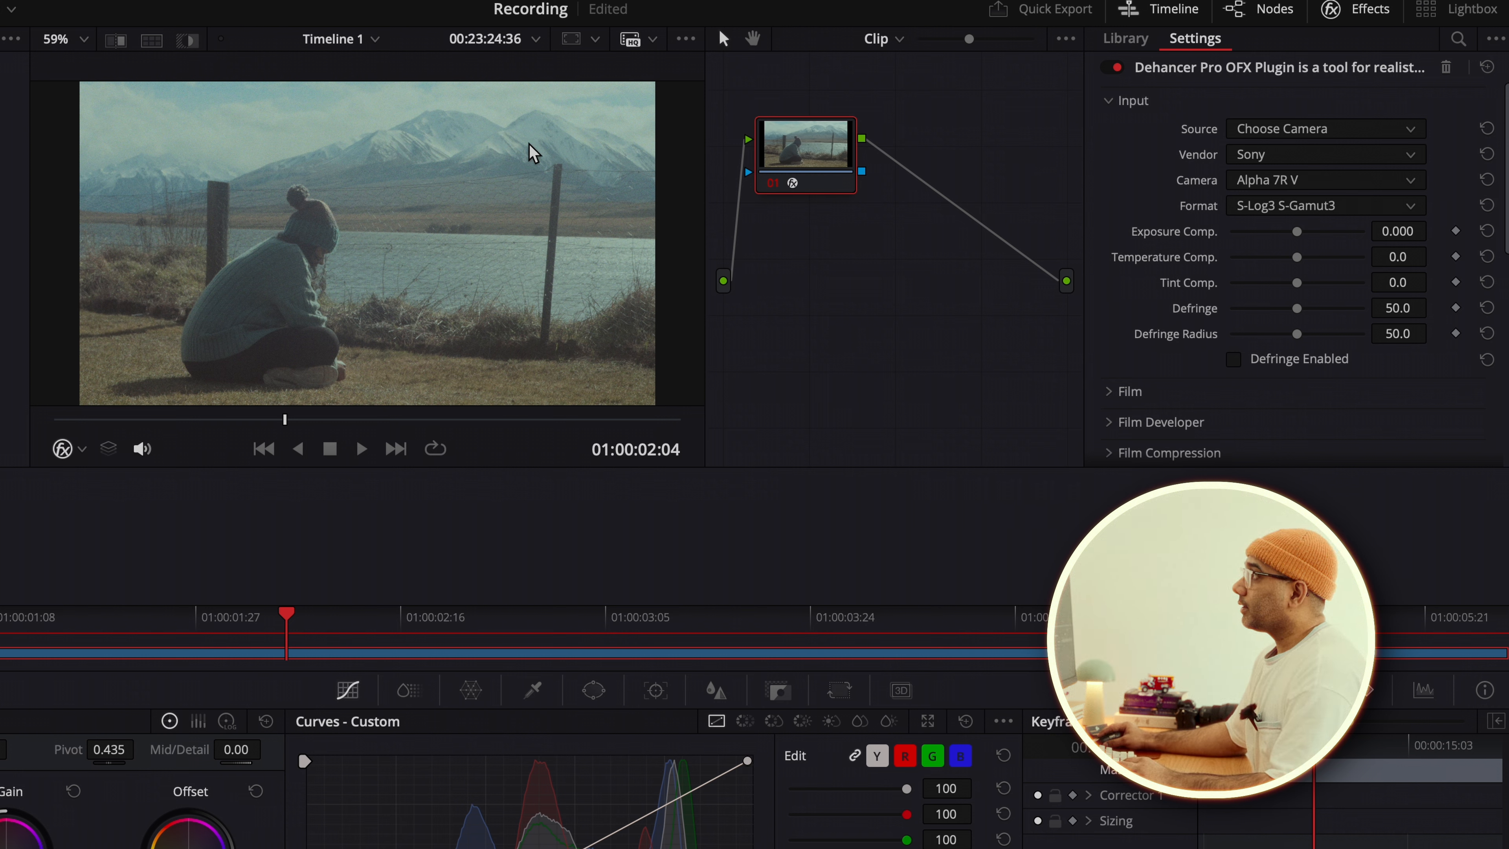
Expand the Film Grain section to examine its profile, amount and enable options.
{"action": "scroll", "coordinate": [1141, 161], "scroll_direction": "down", "scroll_amount": 7}
{"action": "scroll", "coordinate": [1164, 265], "scroll_direction": "up", "scroll_amount": 1}
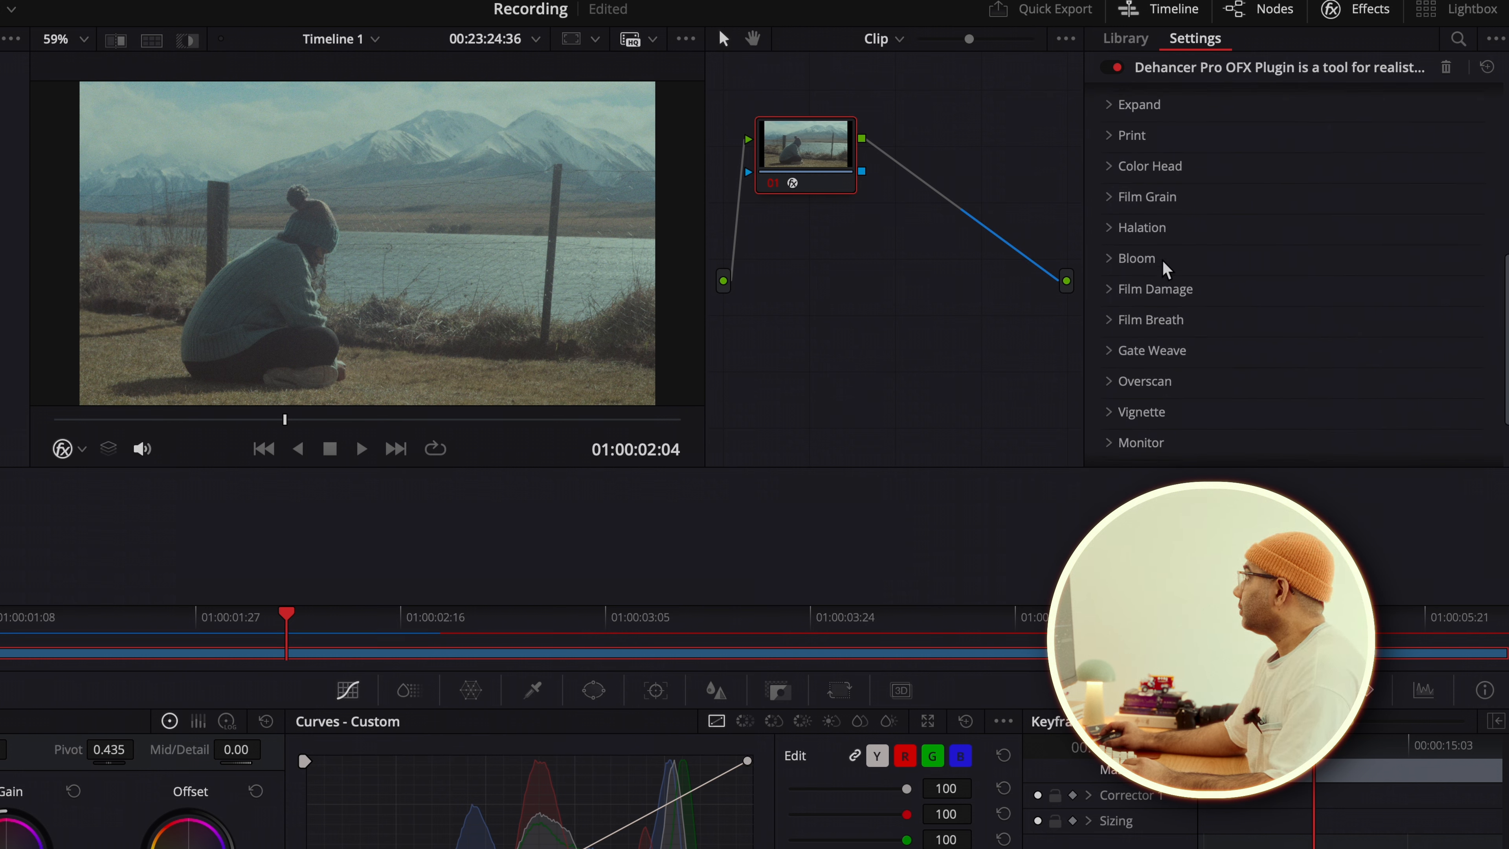
{"action": "left_click", "coordinate": [1113, 205]}
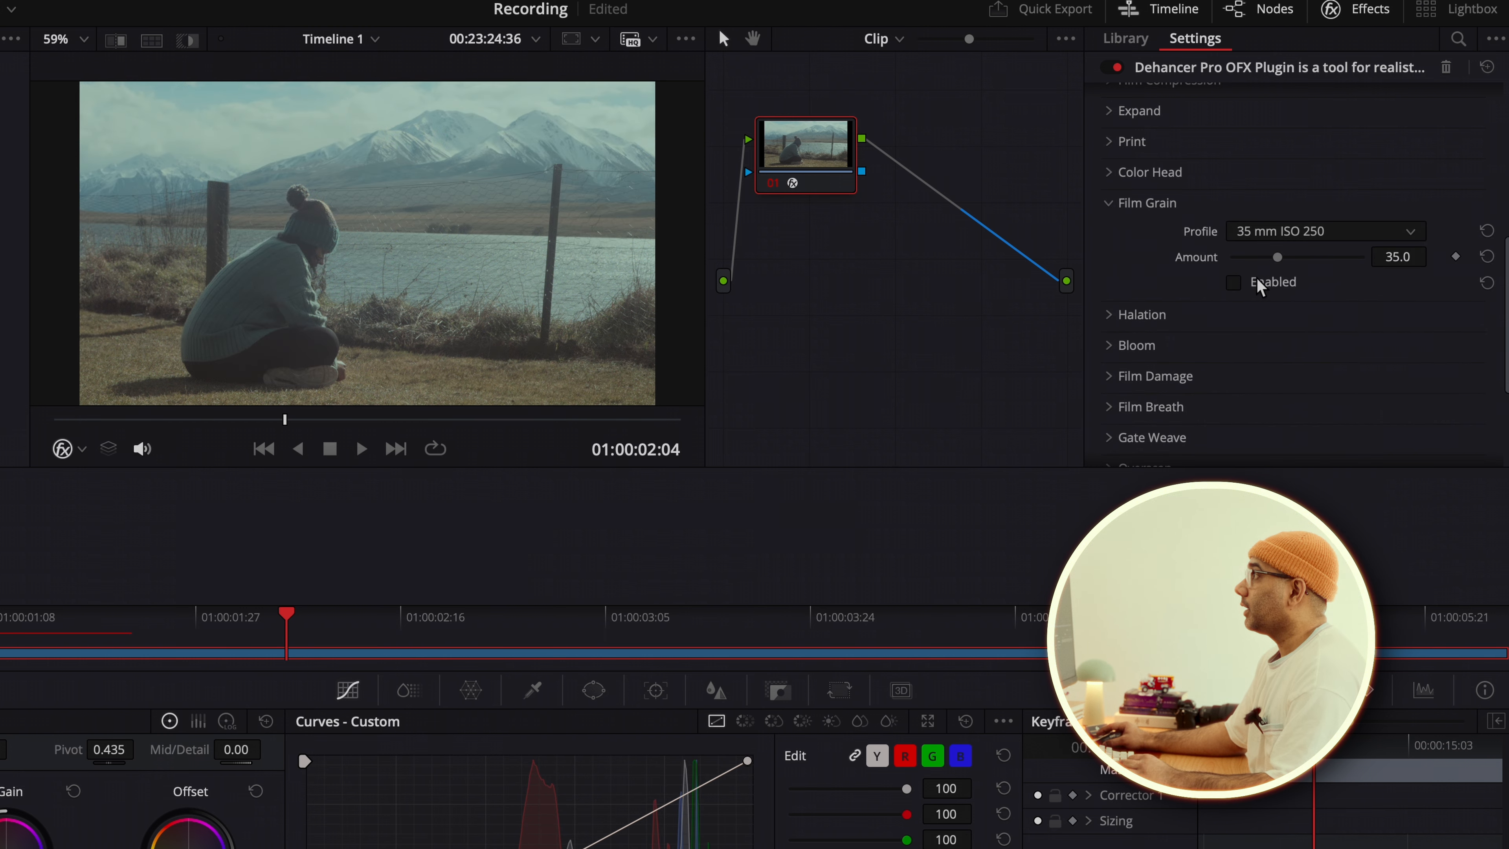
Set the input exposure compensation to about -0.209 and the temperature compensation to about 8.5.
{"action": "scroll", "coordinate": [1254, 288], "scroll_direction": "up", "scroll_amount": 10}
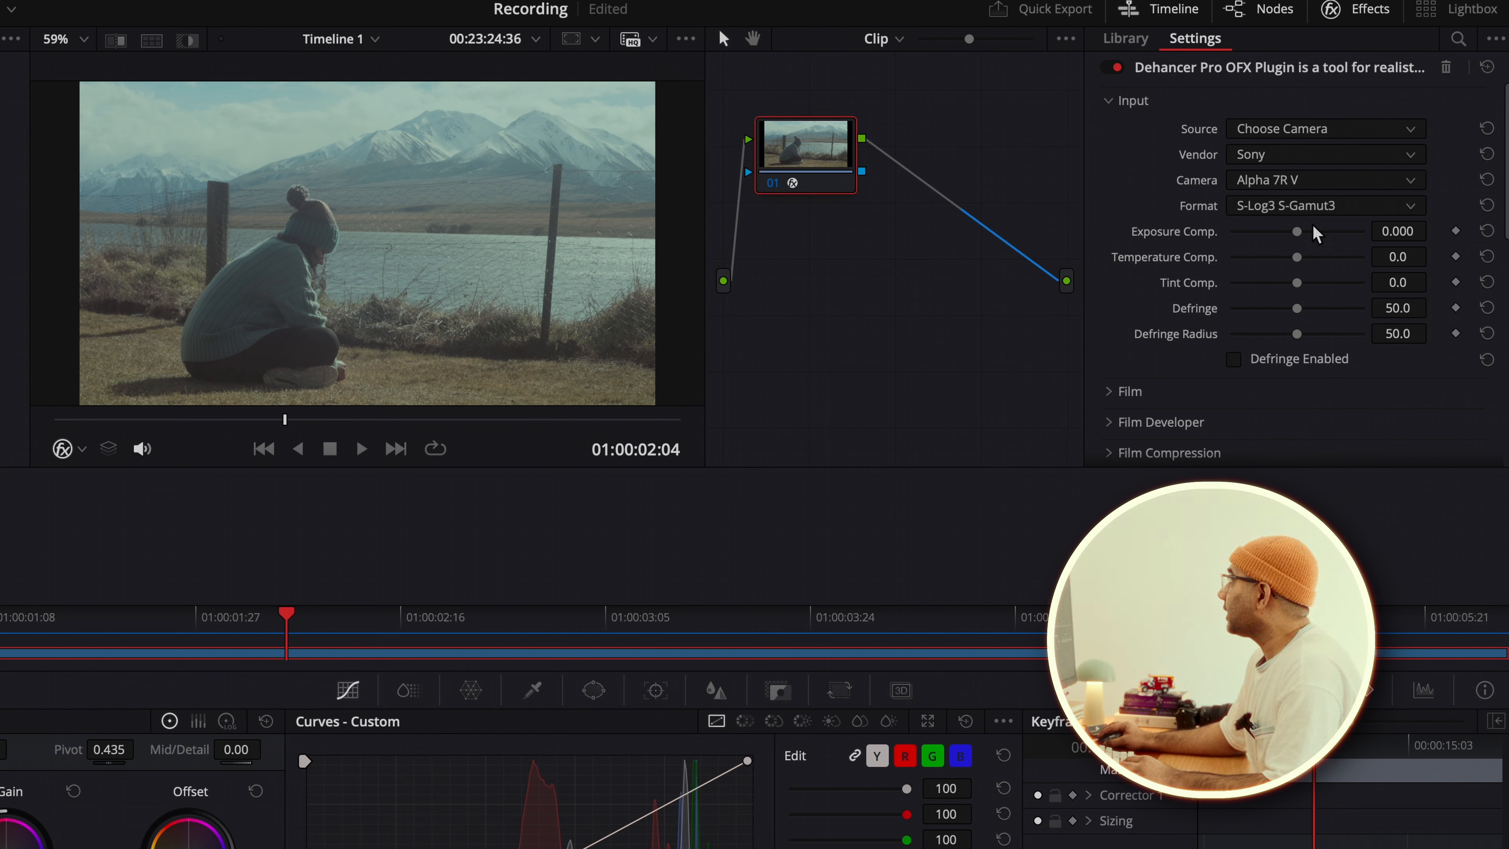
{"action": "mouse_move", "coordinate": [1298, 236]}
{"action": "left_mouse_down"}
{"action": "mouse_move", "coordinate": [1311, 235]}
{"action": "mouse_move", "coordinate": [1293, 237]}
{"action": "left_mouse_up"}
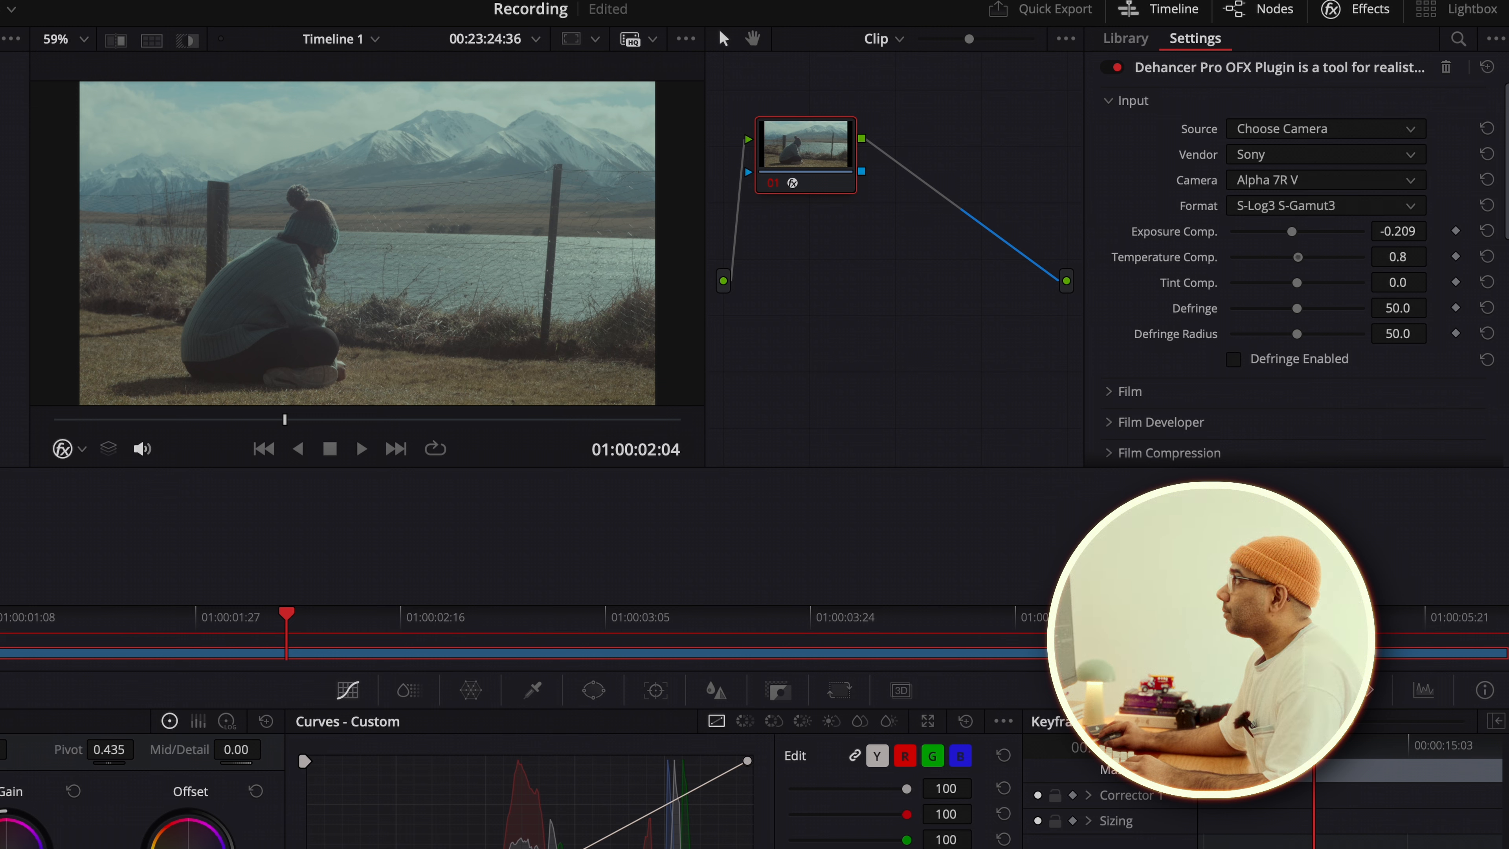
{"action": "left_click_drag", "start_coordinate": [1298, 257], "coordinate": [1304, 257]}
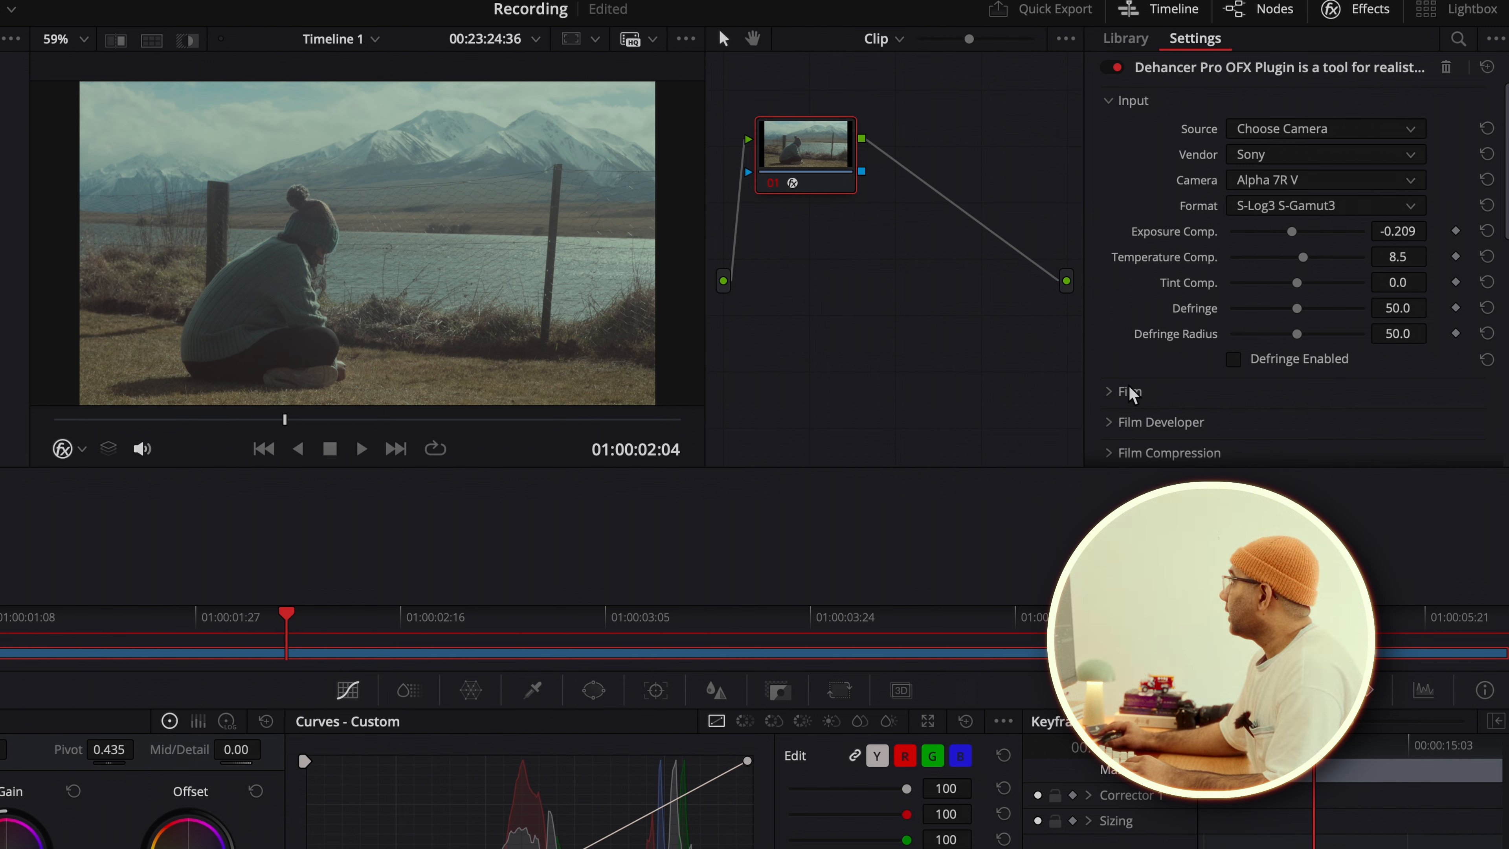
Collapse the Input and Film Grain sections and expand the Film section.
{"action": "scroll", "coordinate": [1155, 298], "scroll_direction": "down", "scroll_amount": 4}
{"action": "scroll", "coordinate": [1154, 299], "scroll_direction": "up", "scroll_amount": 4}
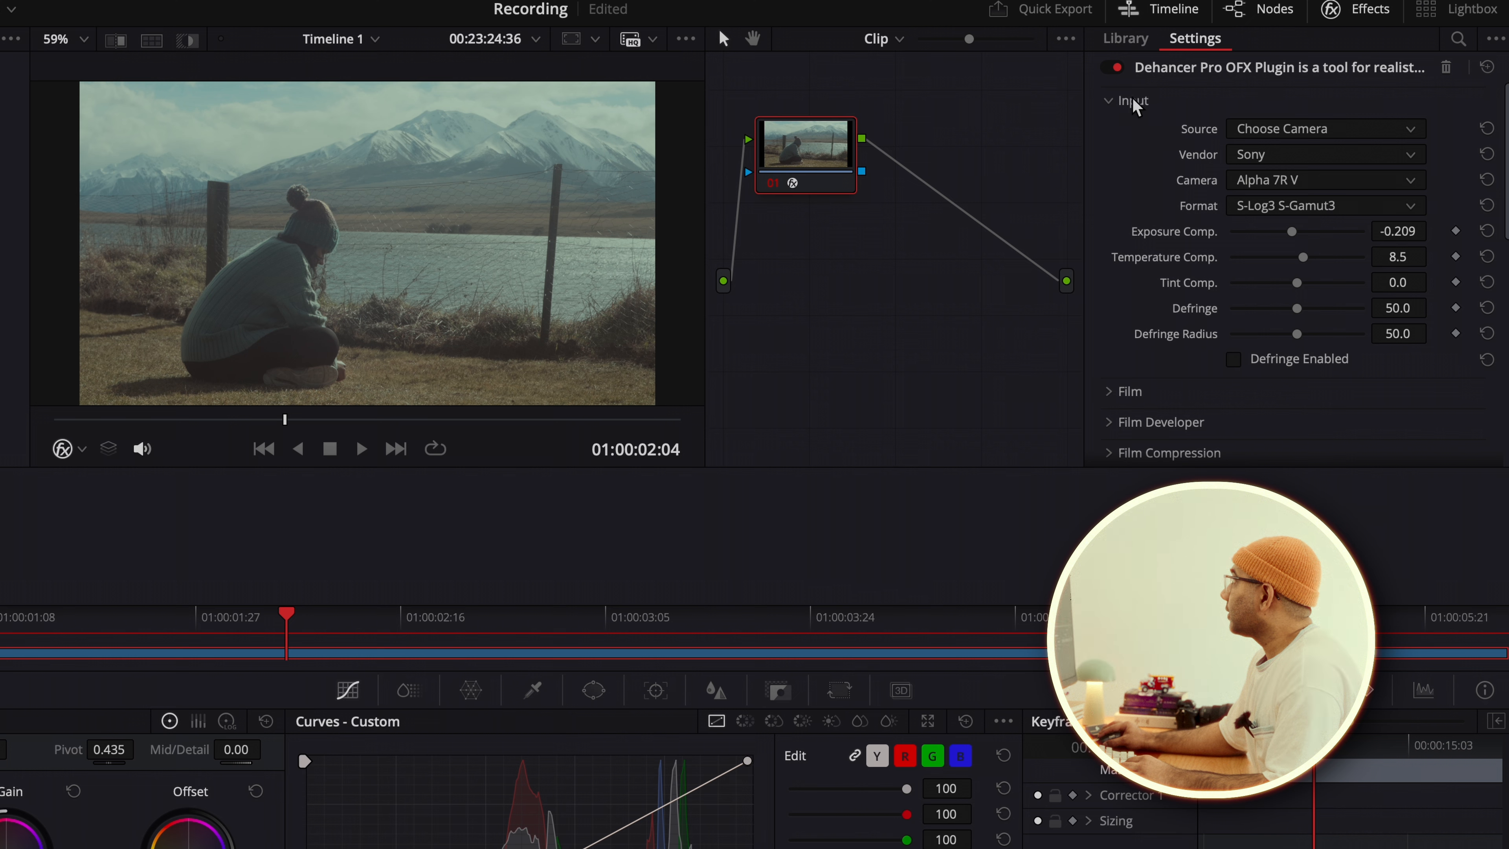
{"action": "left_click", "coordinate": [1133, 100]}
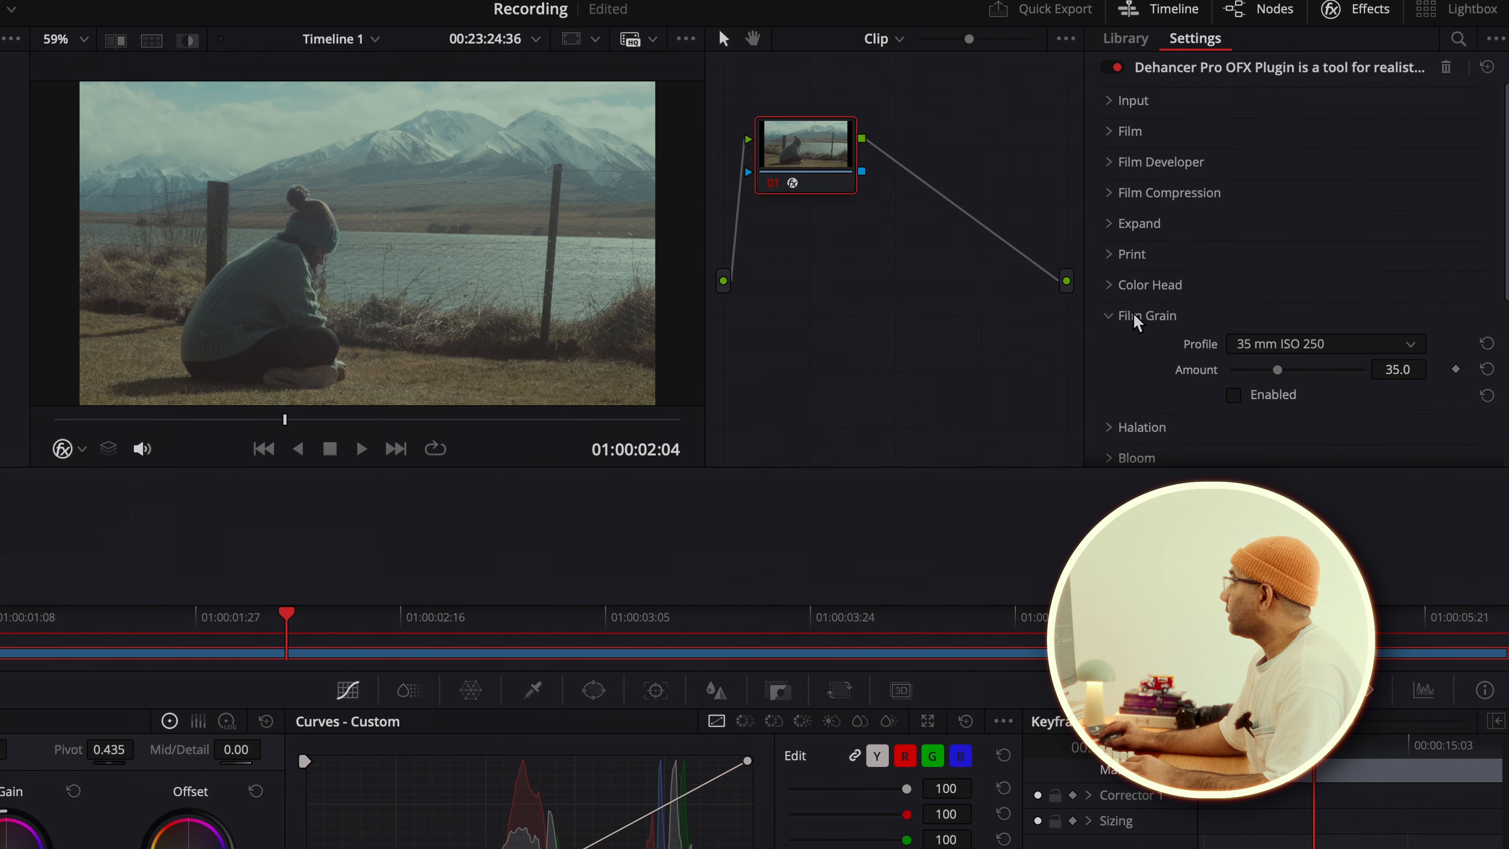
{"action": "left_click", "coordinate": [1136, 318]}
{"action": "left_click", "coordinate": [1132, 131]}
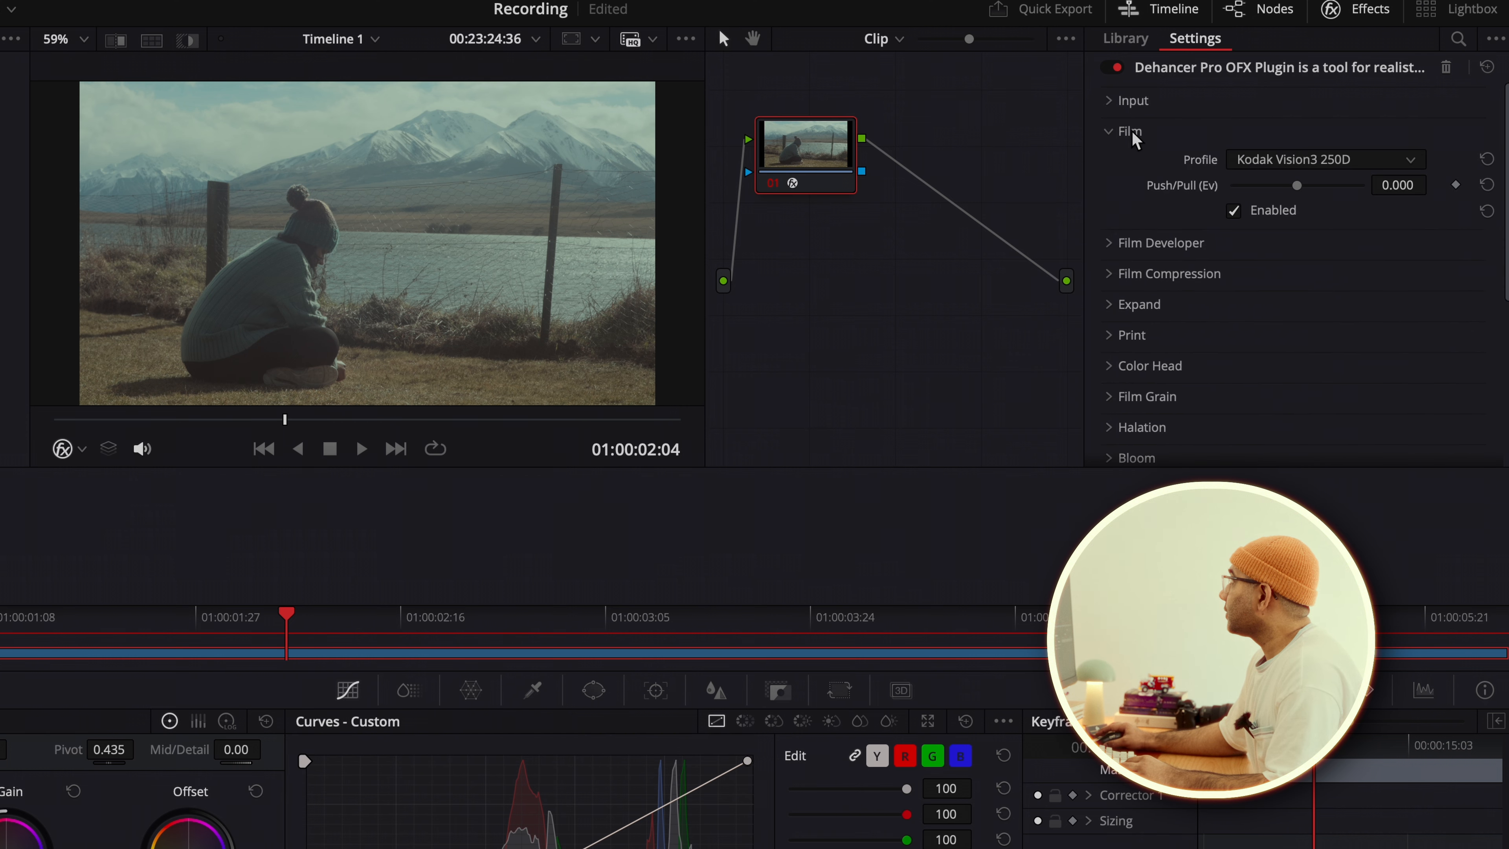
Try the film profiles Kodak Vision3 50D, Fujicolor 100 and Fujicolor C200 on the clip.
{"action": "left_click", "coordinate": [1315, 162]}
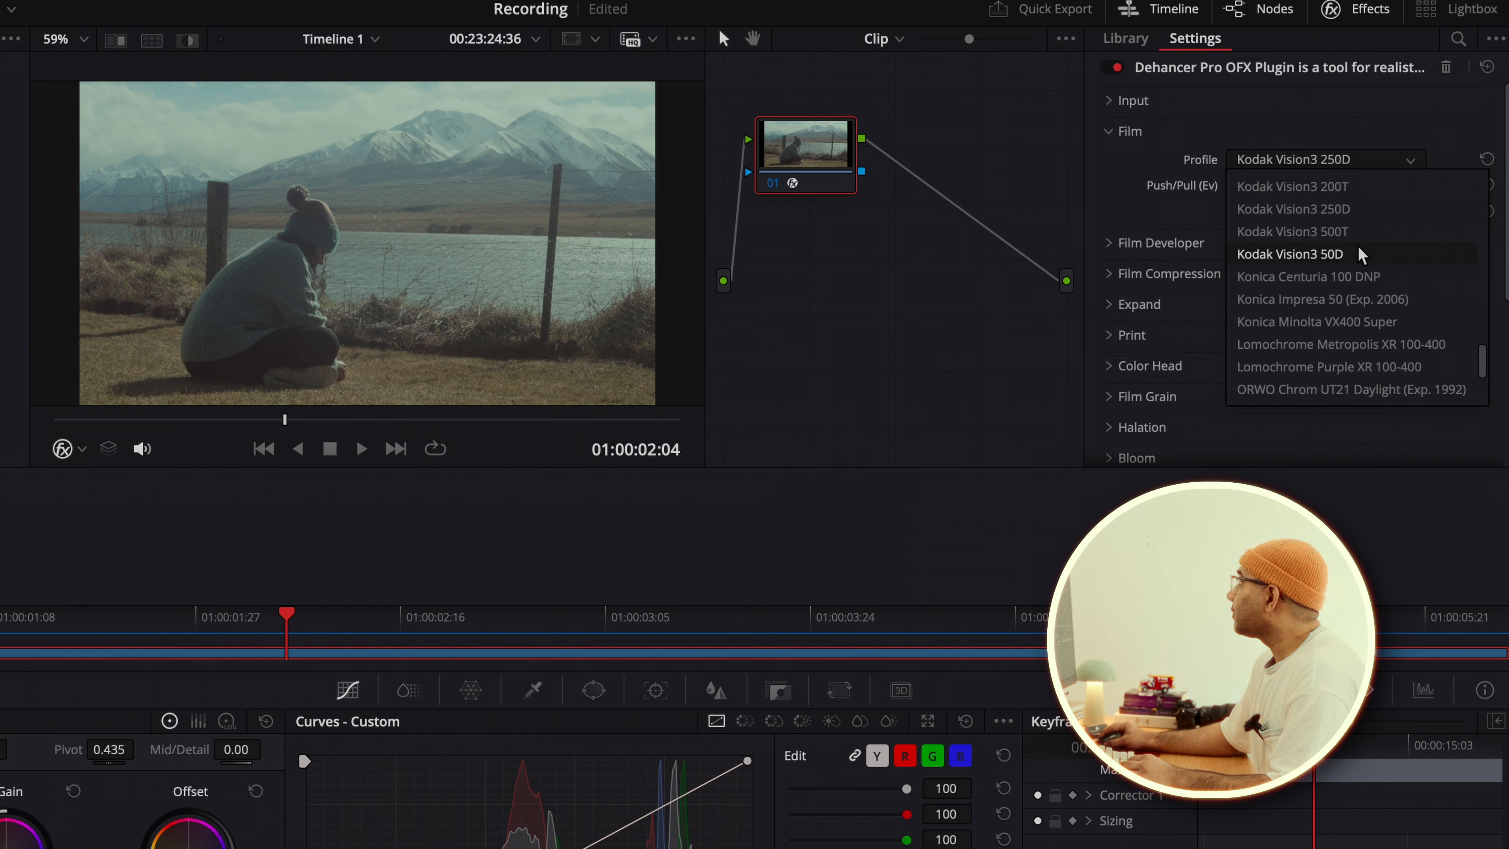
{"action": "left_click", "coordinate": [1359, 249]}
{"action": "left_click", "coordinate": [1387, 161]}
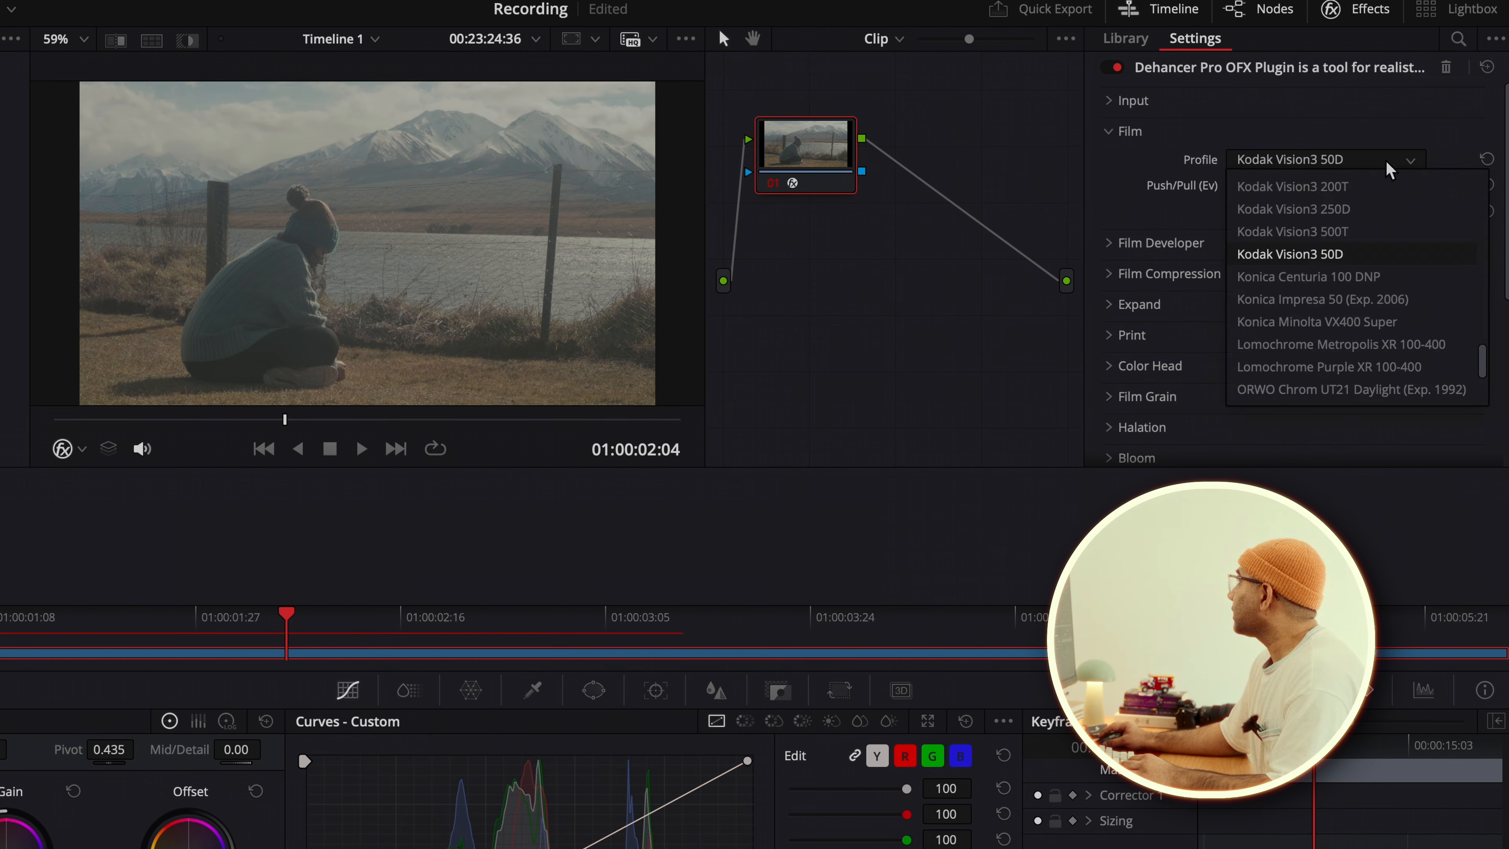
{"action": "scroll", "coordinate": [1363, 270], "scroll_direction": "up", "scroll_amount": 5}
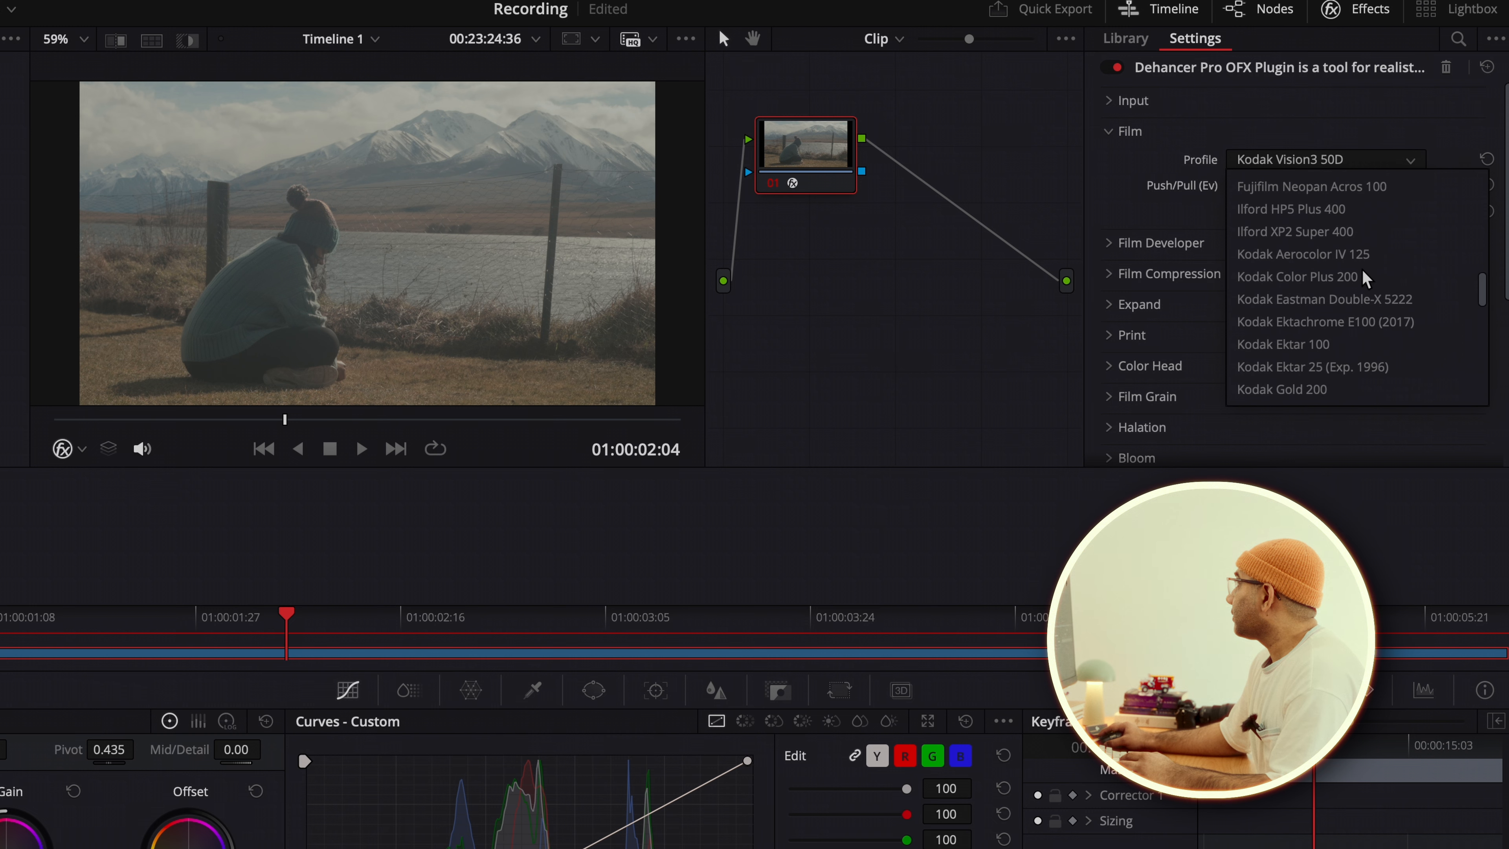
{"action": "scroll", "coordinate": [1365, 278], "scroll_direction": "up", "scroll_amount": 3}
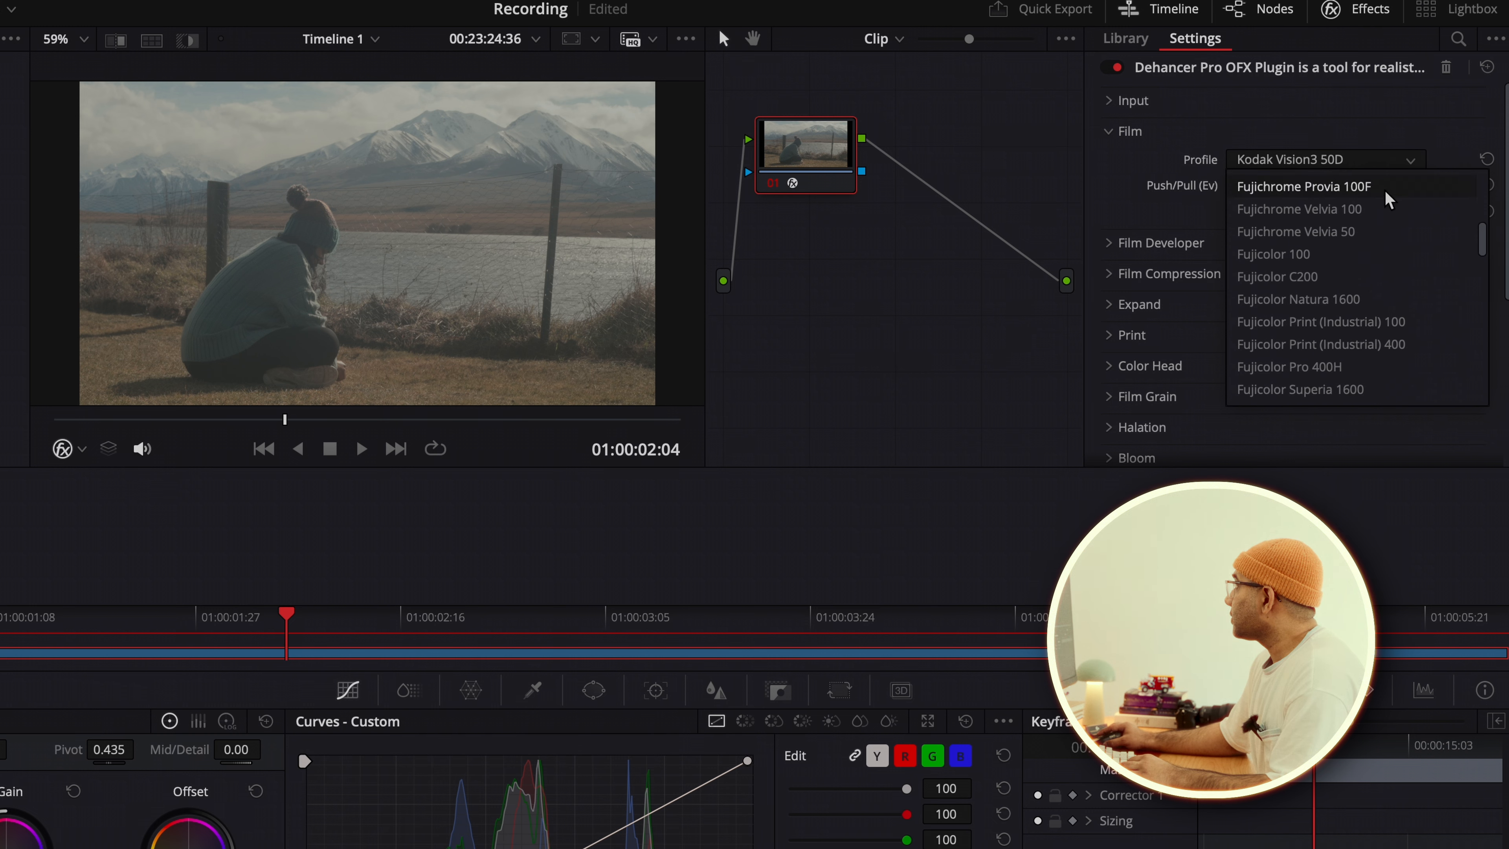
{"action": "left_click", "coordinate": [1360, 256]}
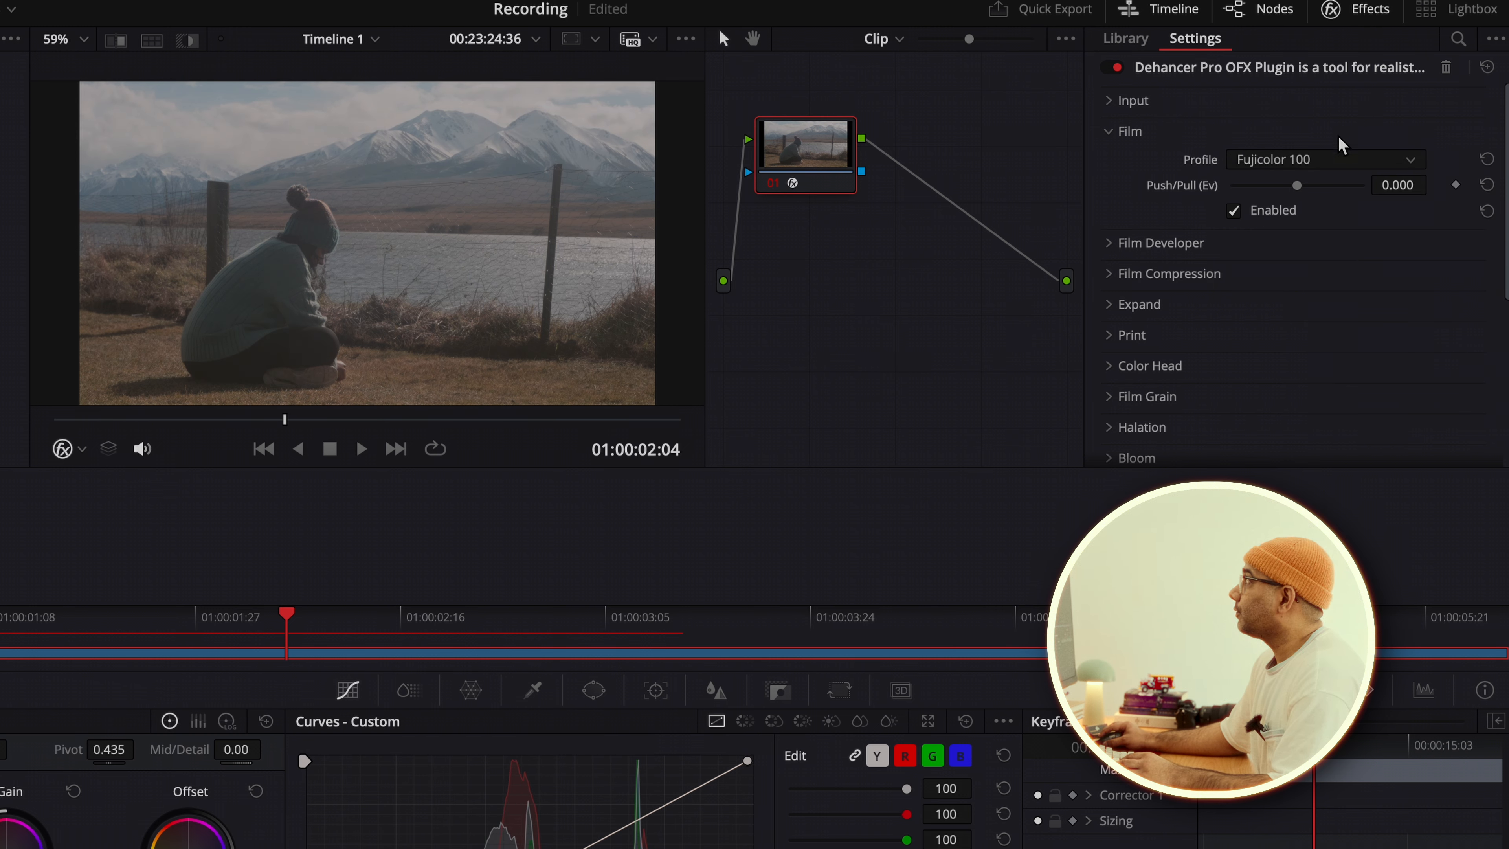
{"action": "left_click", "coordinate": [1316, 160]}
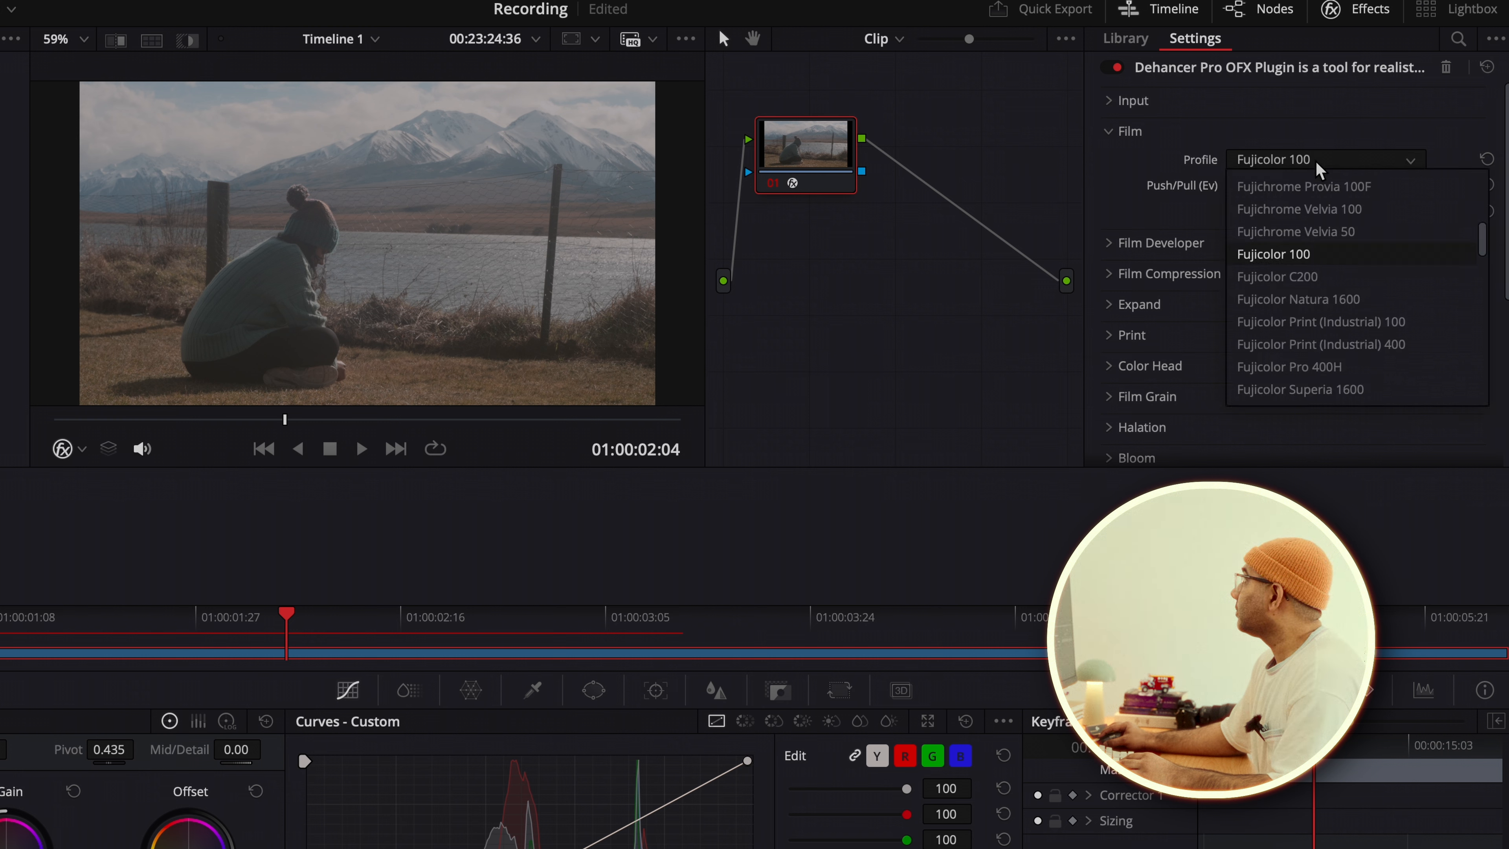
{"action": "left_click", "coordinate": [1344, 278]}
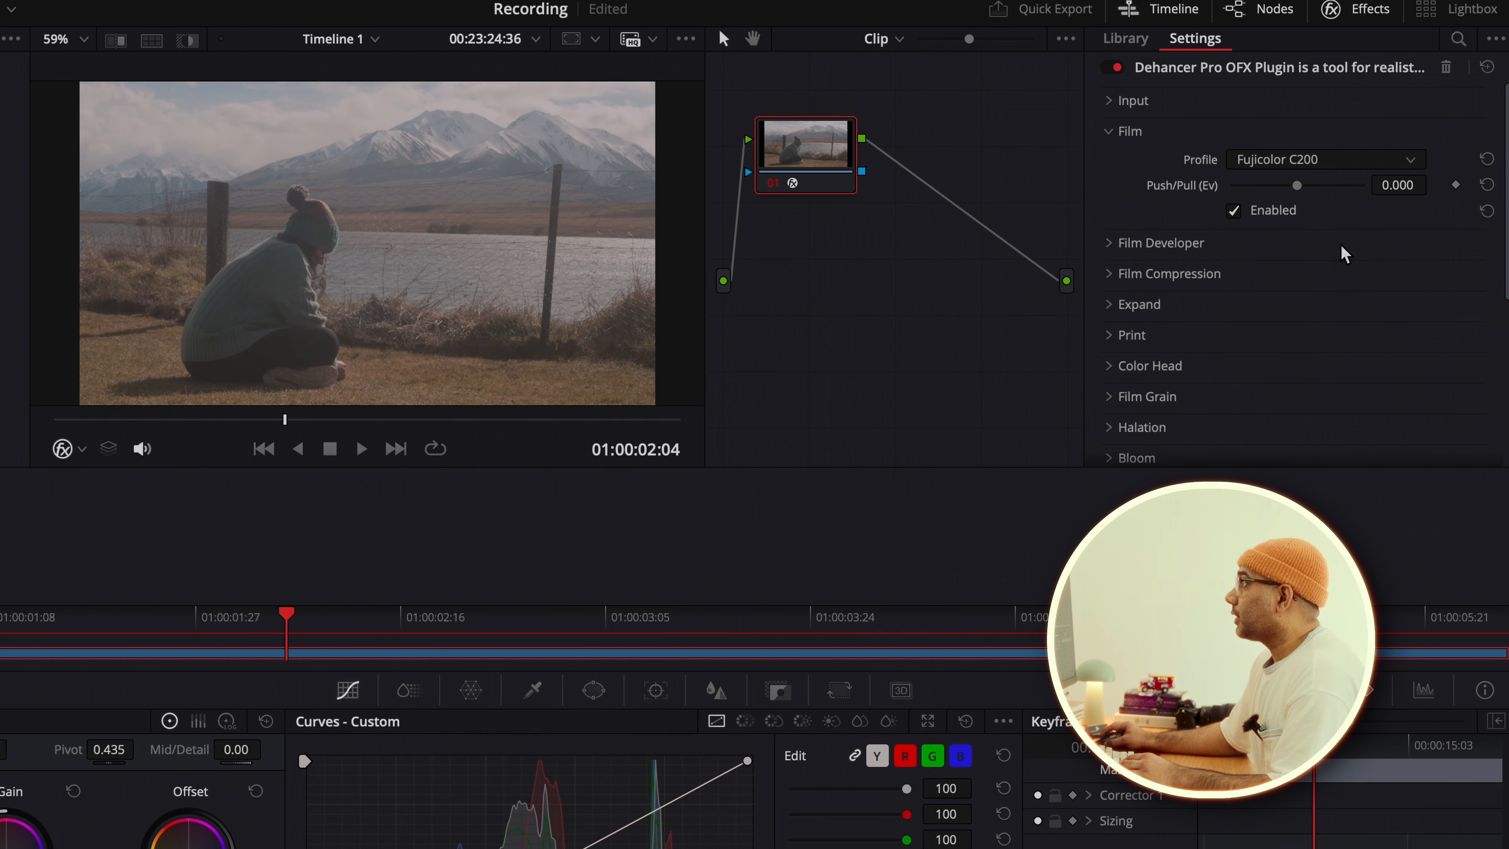
Return the film profile to Kodak Vision3 250D.
{"action": "left_click", "coordinate": [1343, 163]}
{"action": "scroll", "coordinate": [1327, 321], "scroll_direction": "down", "scroll_amount": 8}
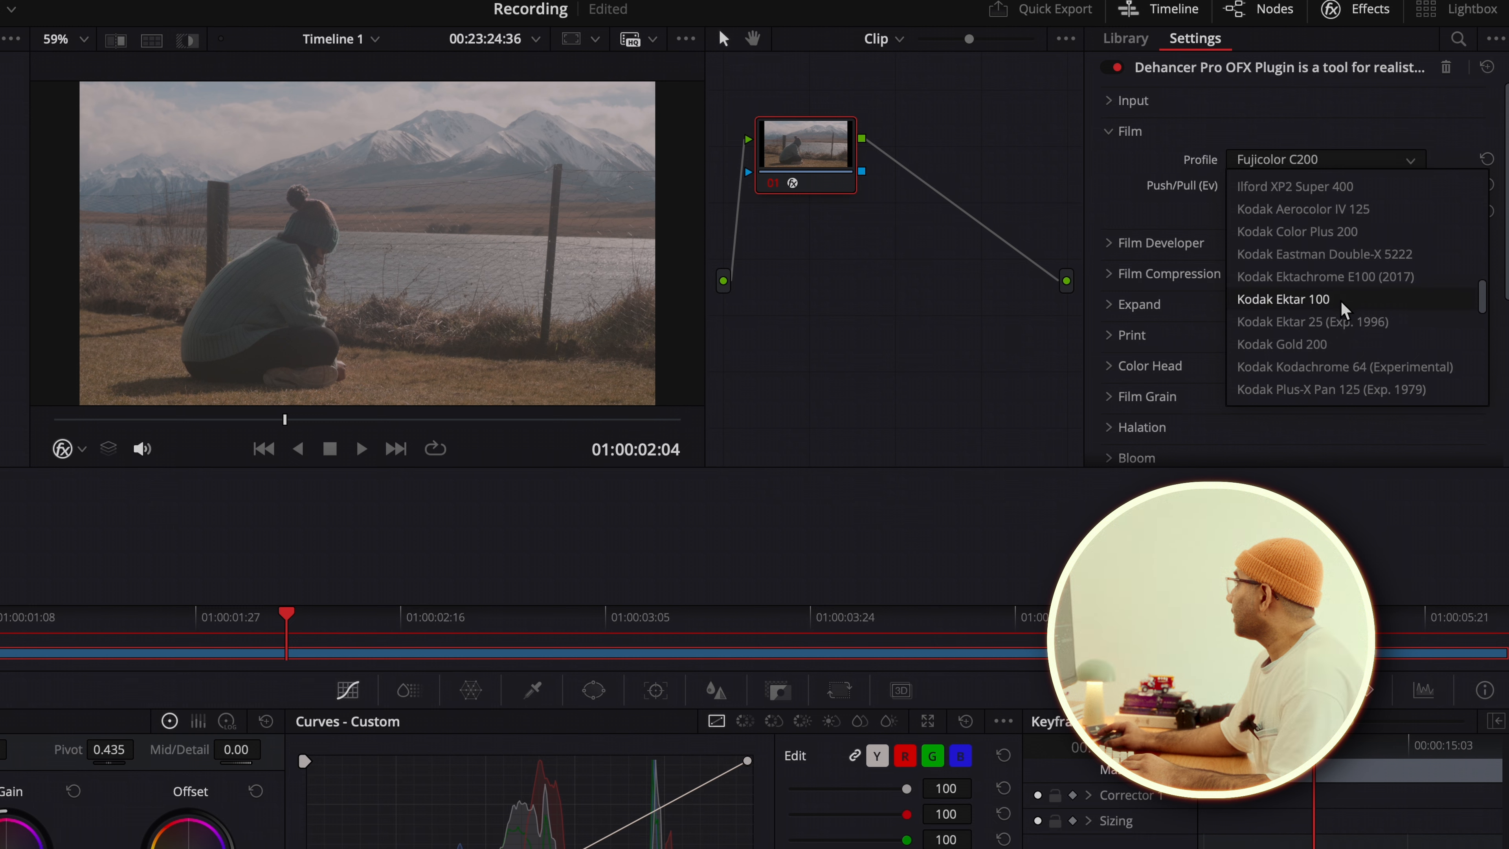
{"action": "scroll", "coordinate": [1342, 284], "scroll_direction": "down", "scroll_amount": 6}
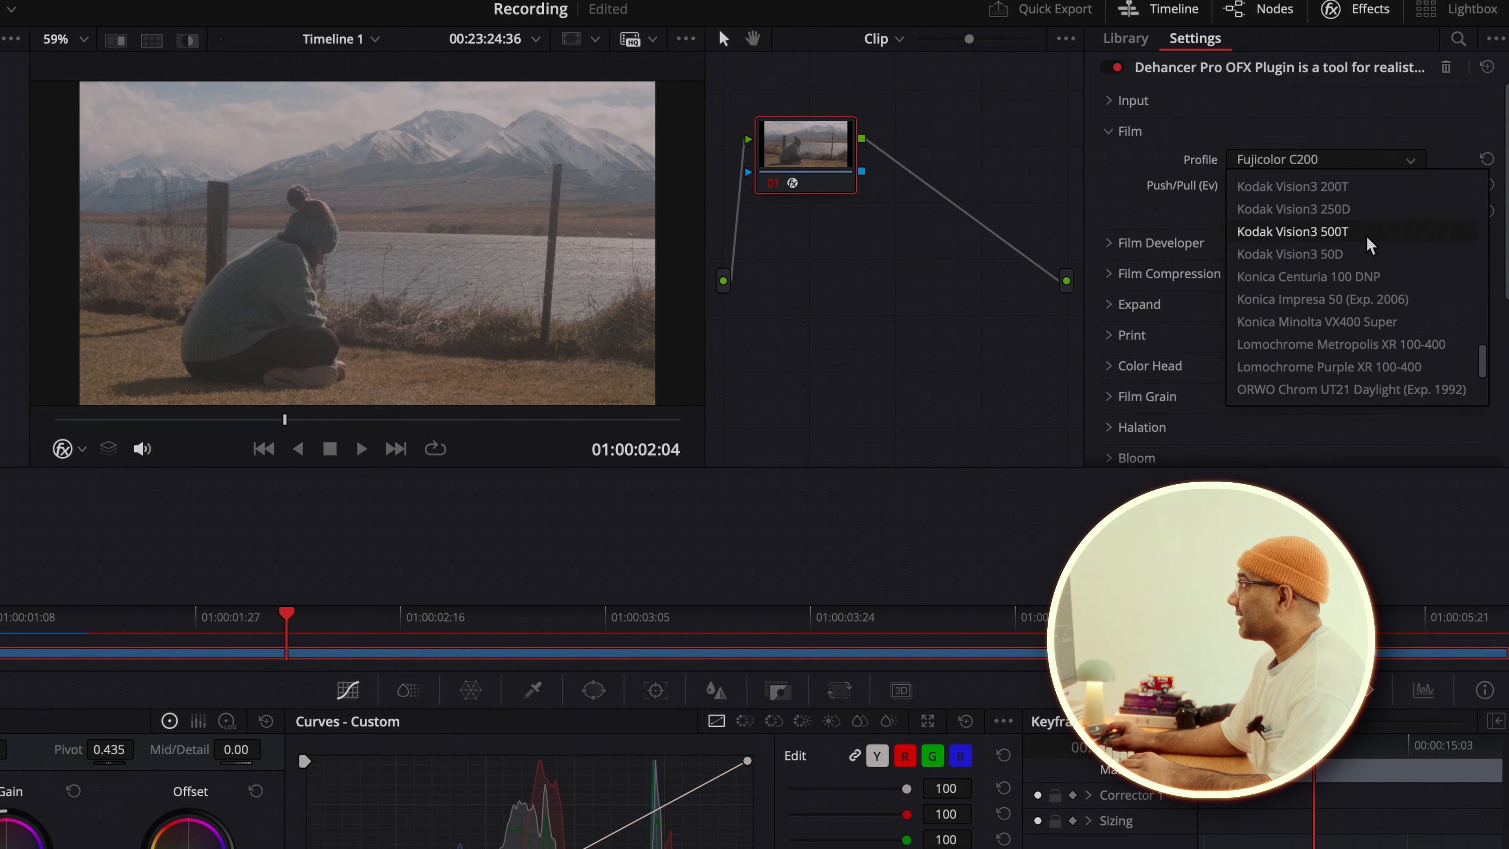
{"action": "left_click", "coordinate": [1378, 210]}
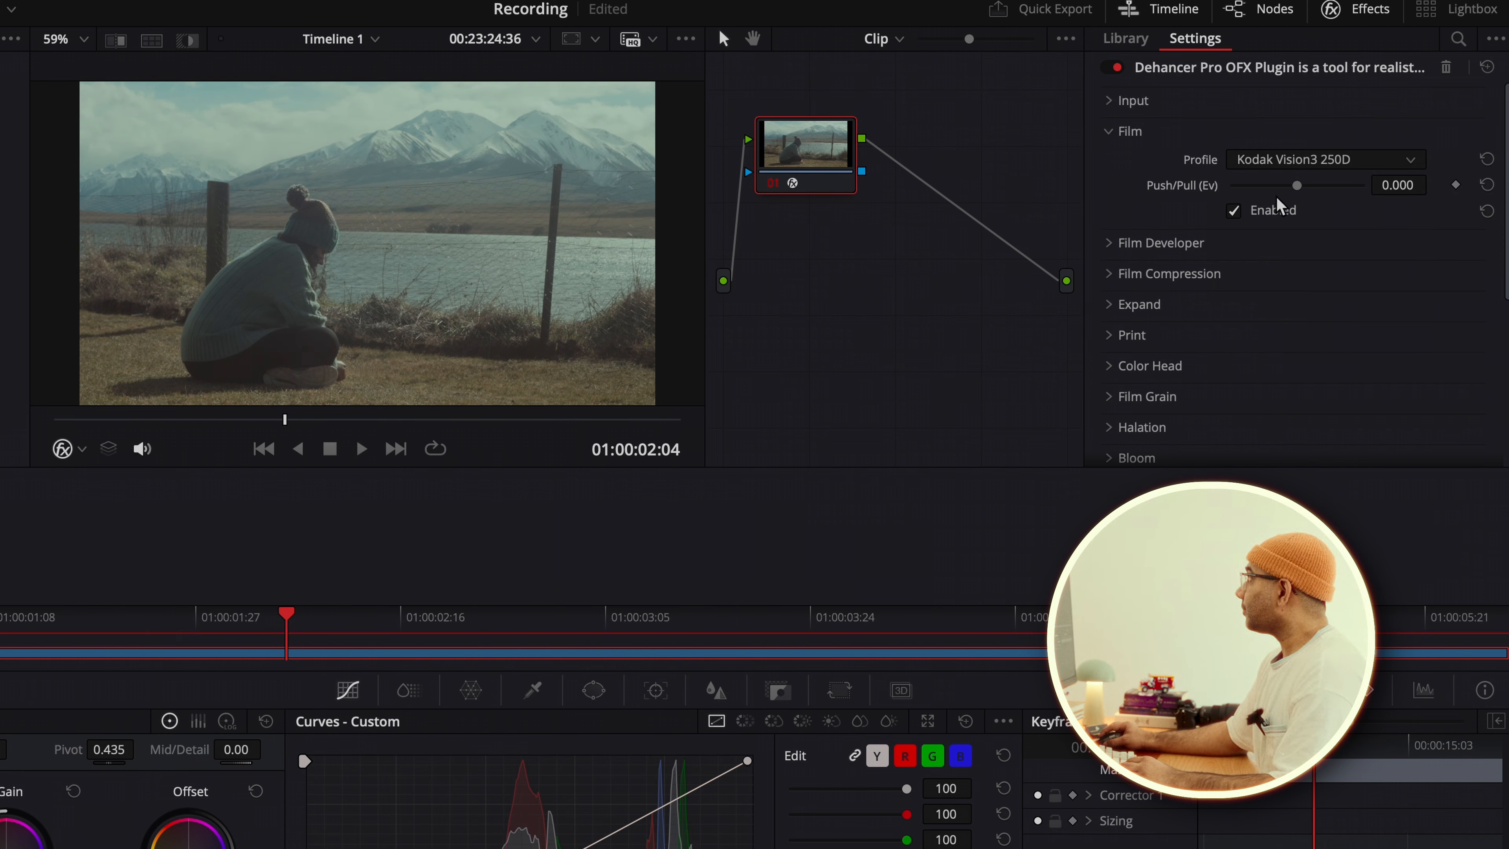
Try a film Push/Pull value of about 0.17 Ev, and reset it to 0.
{"action": "mouse_move", "coordinate": [1296, 185]}
{"action": "left_mouse_down"}
{"action": "mouse_move", "coordinate": [1276, 184]}
{"action": "mouse_move", "coordinate": [1304, 184]}
{"action": "left_mouse_up"}
{"action": "left_click", "coordinate": [1412, 185]}
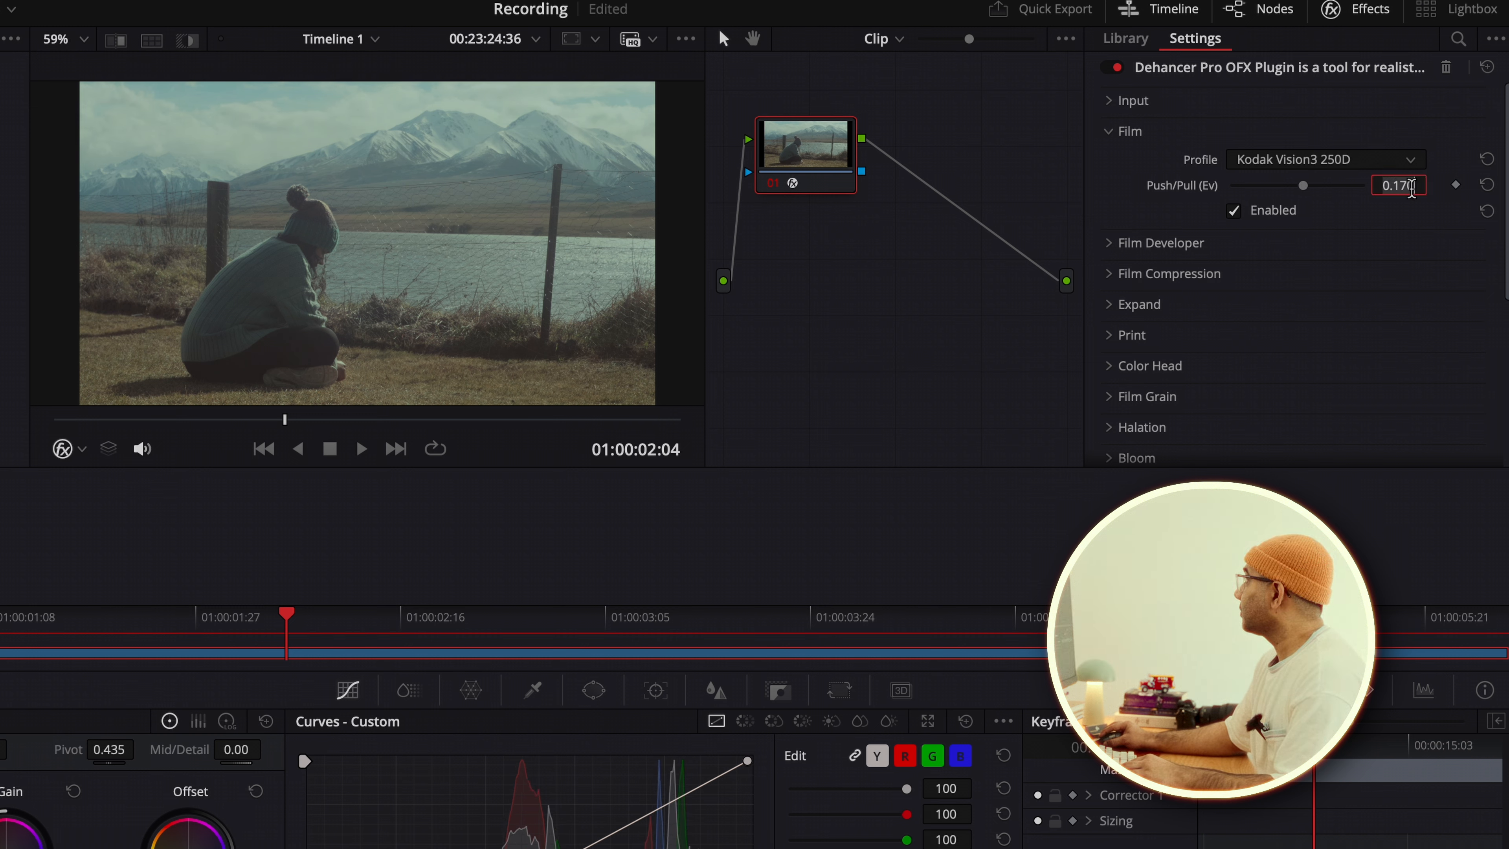
{"action": "type", "text": "0"}
{"action": "key", "text": "Return"}
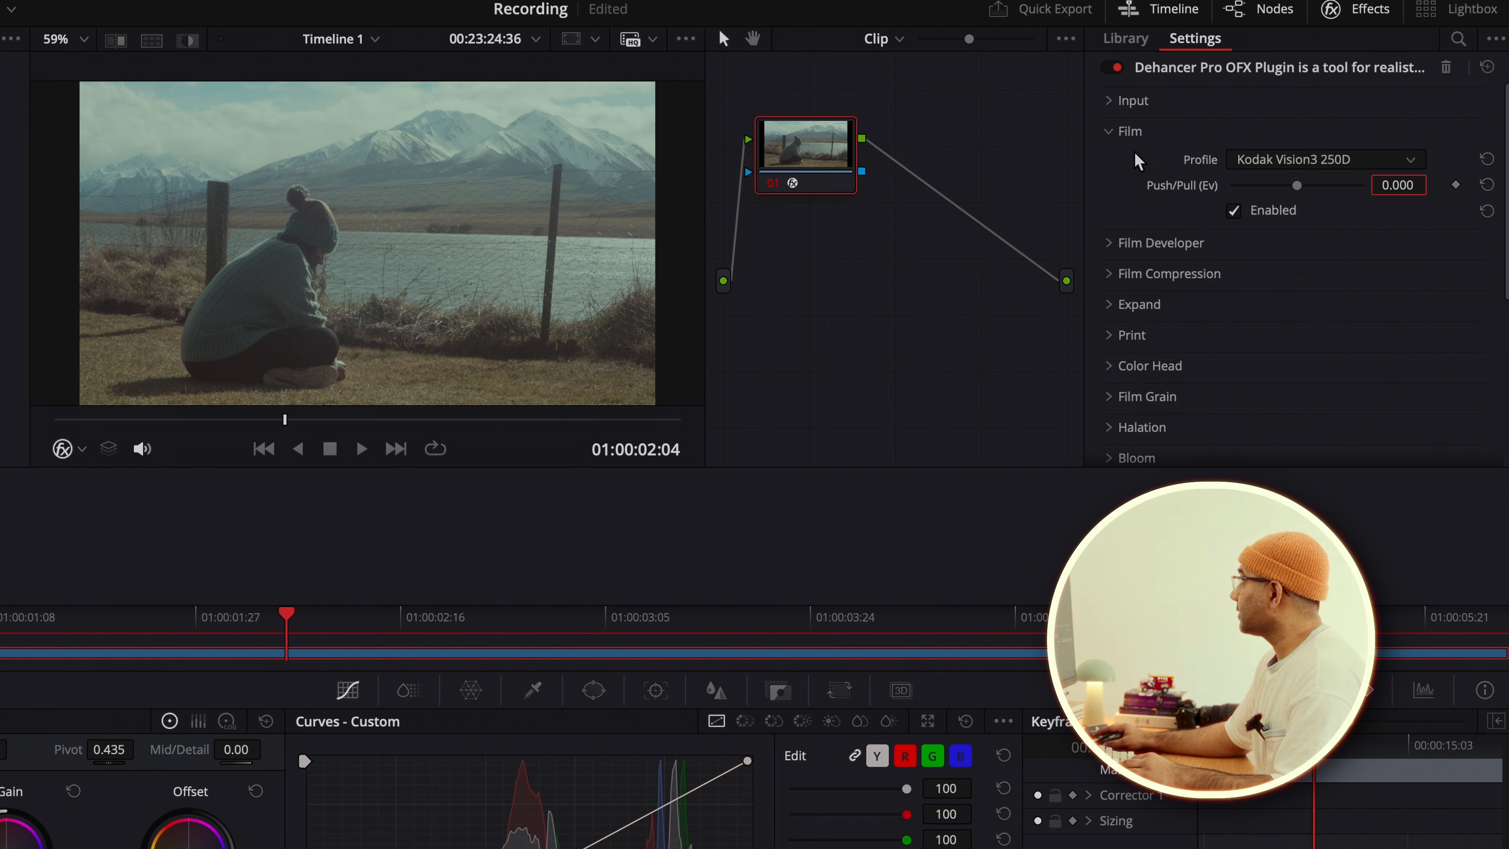
Expand the Print section and set its profile to Kodak Endura Glossy Paper.
{"action": "left_click", "coordinate": [1151, 338]}
{"action": "scroll", "coordinate": [1123, 335], "scroll_direction": "down", "scroll_amount": 3}
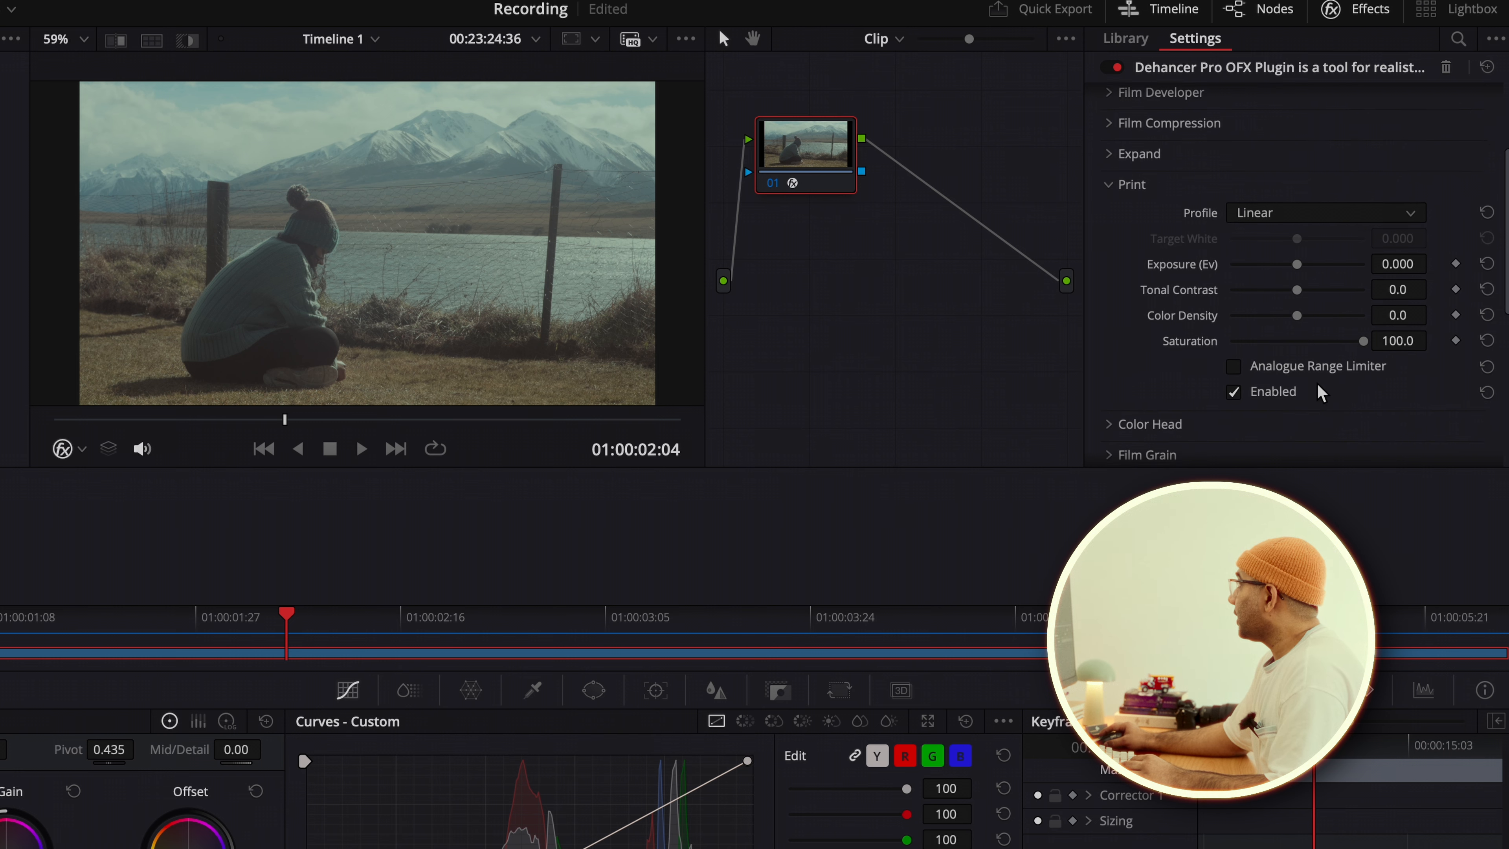
{"action": "left_click", "coordinate": [1317, 204]}
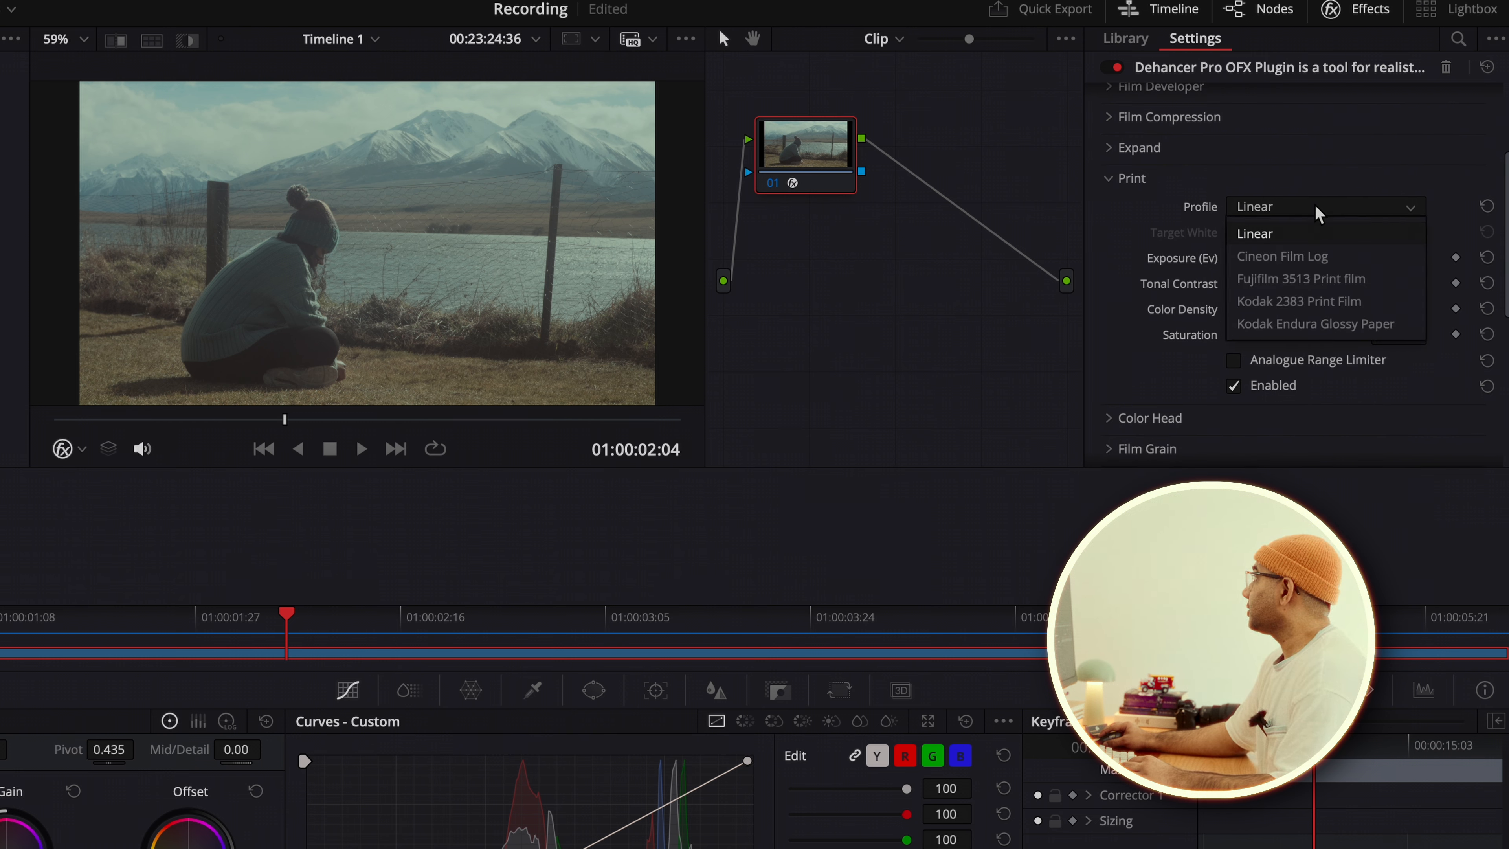
{"action": "left_click", "coordinate": [1312, 325]}
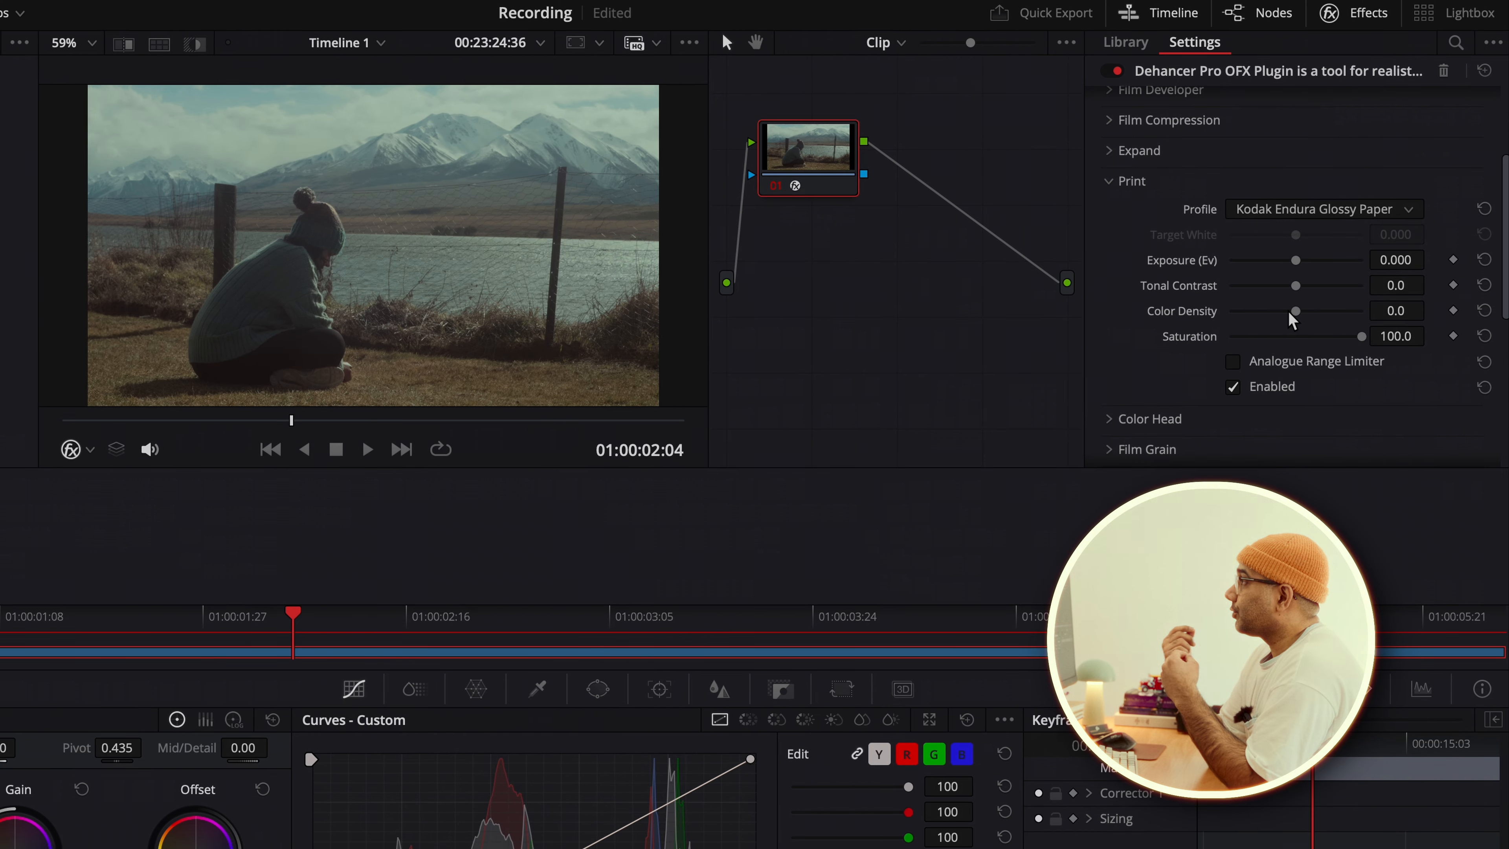
Raise the print Exposure to 0.535 Ev, Tonal Contrast to 15.1 and Color Density to about 33.
{"action": "left_click_drag", "start_coordinate": [1296, 259], "coordinate": [1302, 261]}
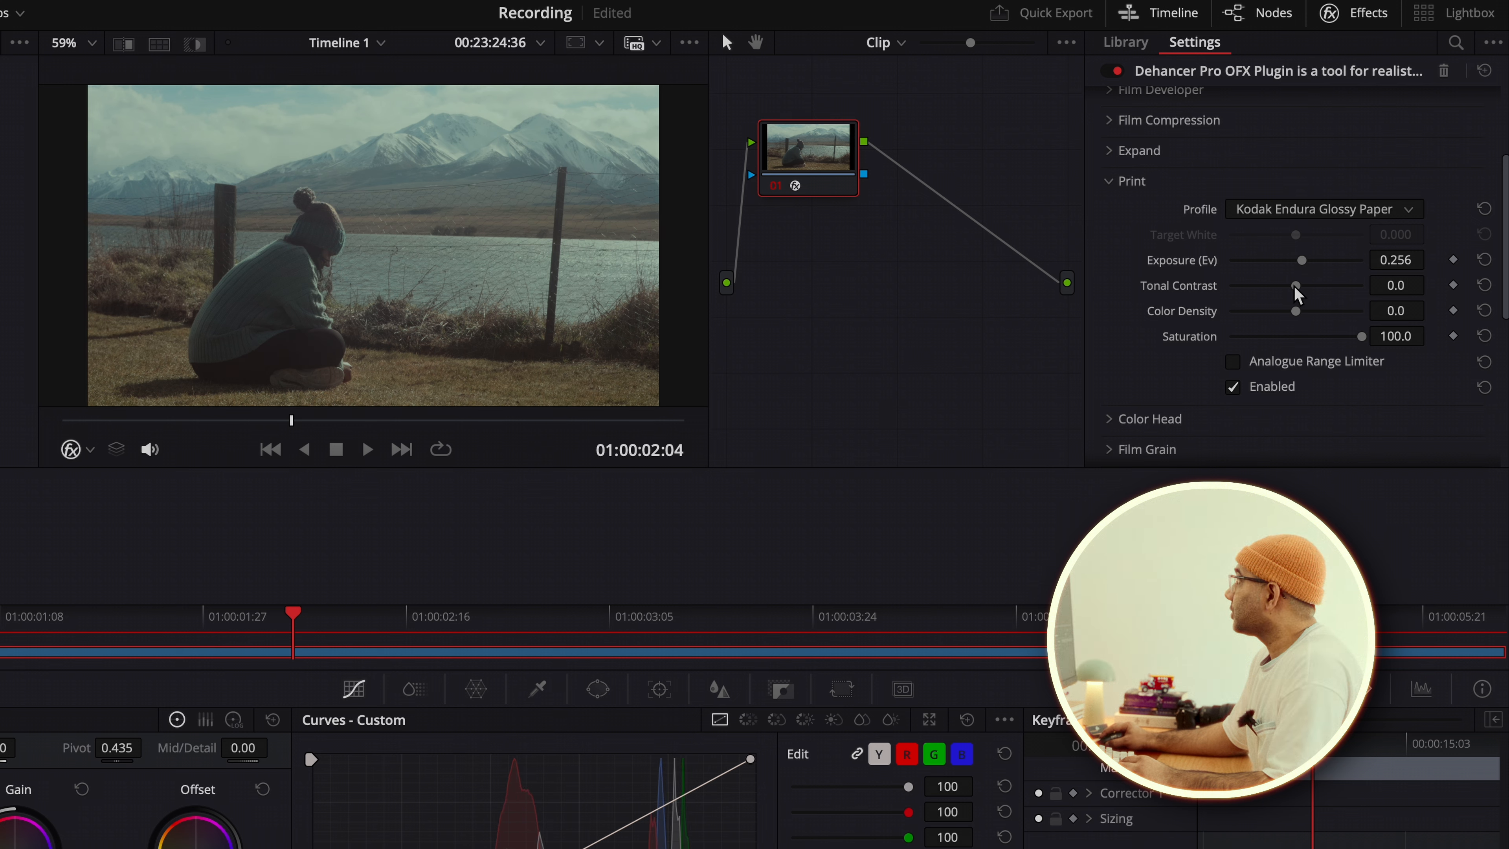
{"action": "left_click_drag", "start_coordinate": [1296, 285], "coordinate": [1307, 260]}
{"action": "left_click_drag", "start_coordinate": [1306, 284], "coordinate": [1339, 313]}
Enable Film Developer with Contrast Boost 22.5, Gamma Correction 8.1 and Color Boost 14.7, and collapse its section.
{"action": "scroll", "coordinate": [1256, 218], "scroll_direction": "up", "scroll_amount": 3}
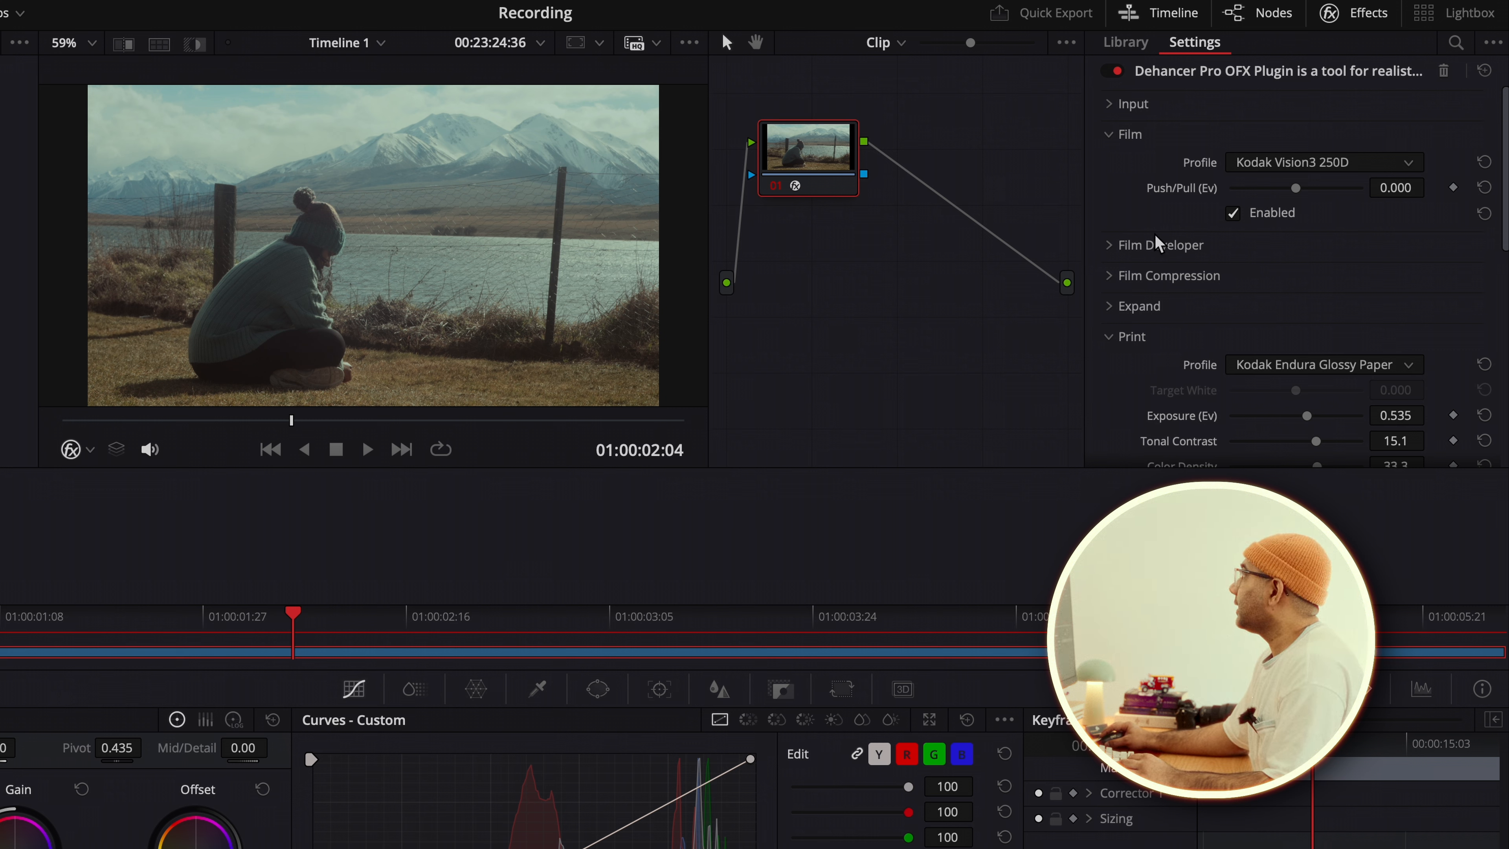
{"action": "left_click", "coordinate": [1164, 245]}
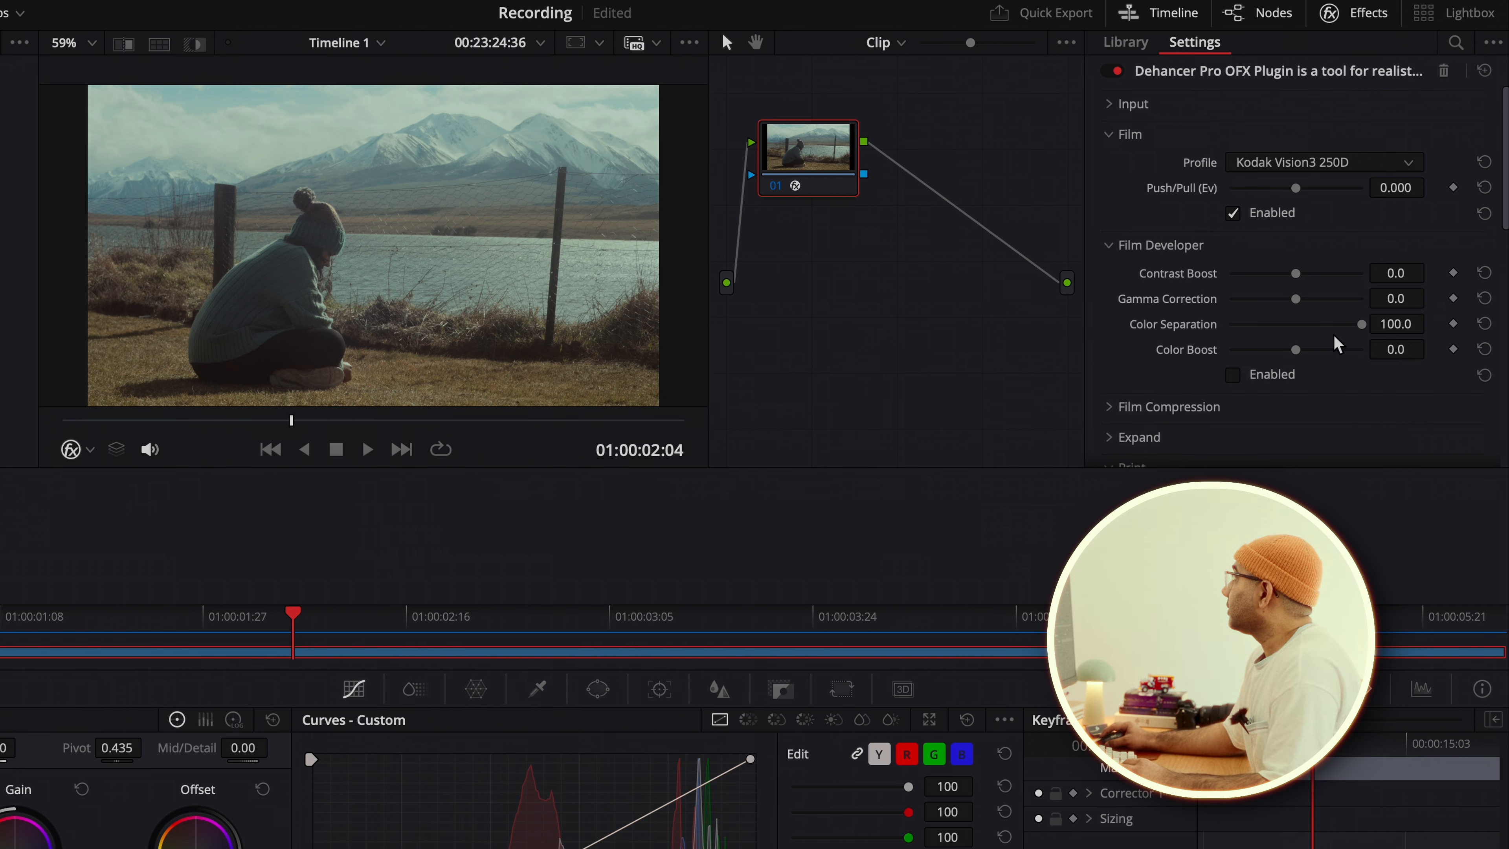
{"action": "left_click", "coordinate": [1284, 373]}
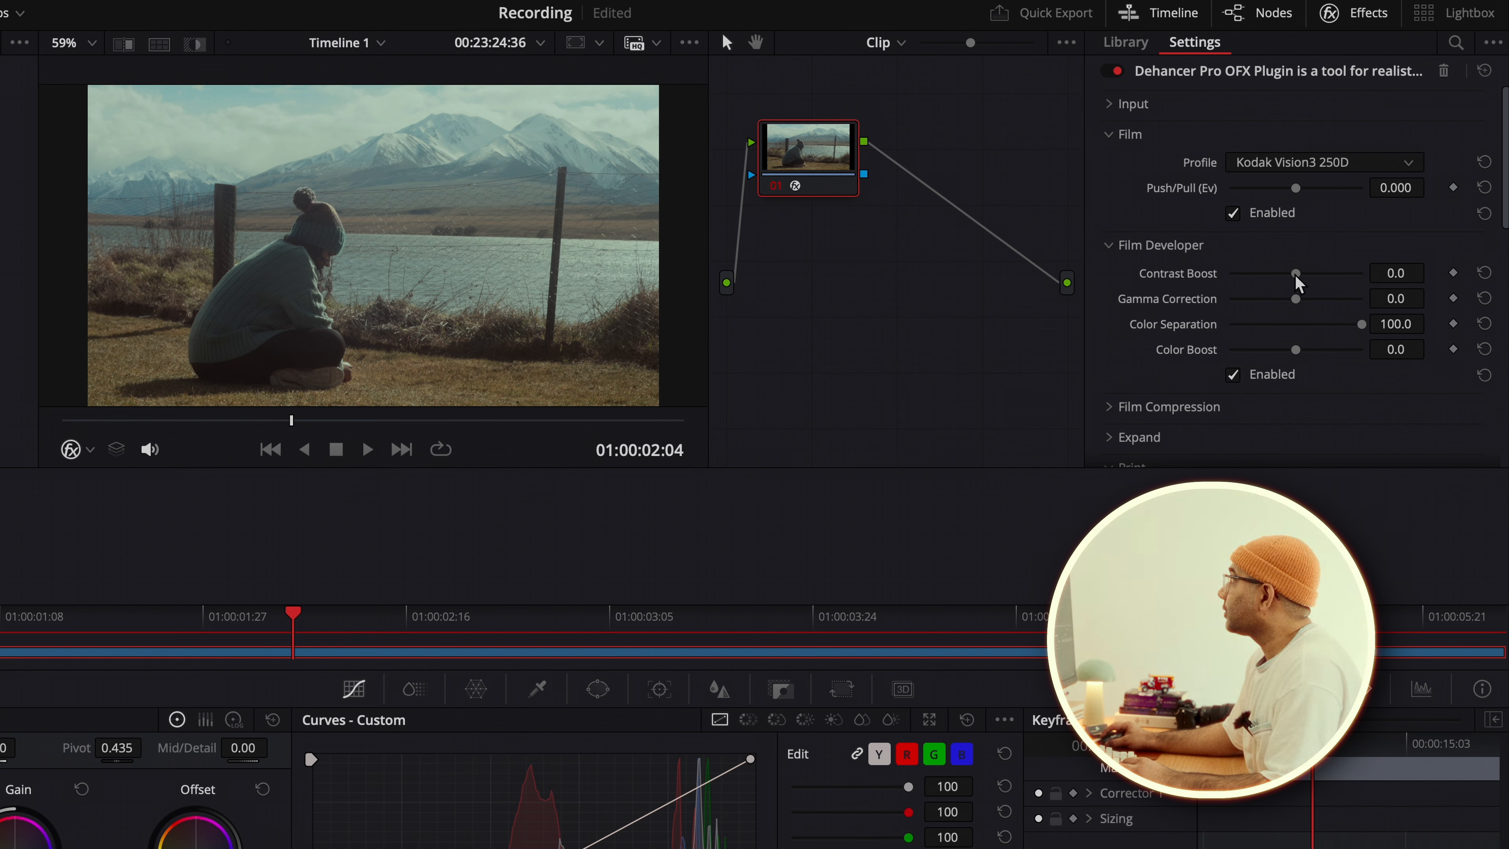
{"action": "left_click_drag", "start_coordinate": [1300, 274], "coordinate": [1311, 273]}
{"action": "left_click_drag", "start_coordinate": [1295, 299], "coordinate": [1307, 301]}
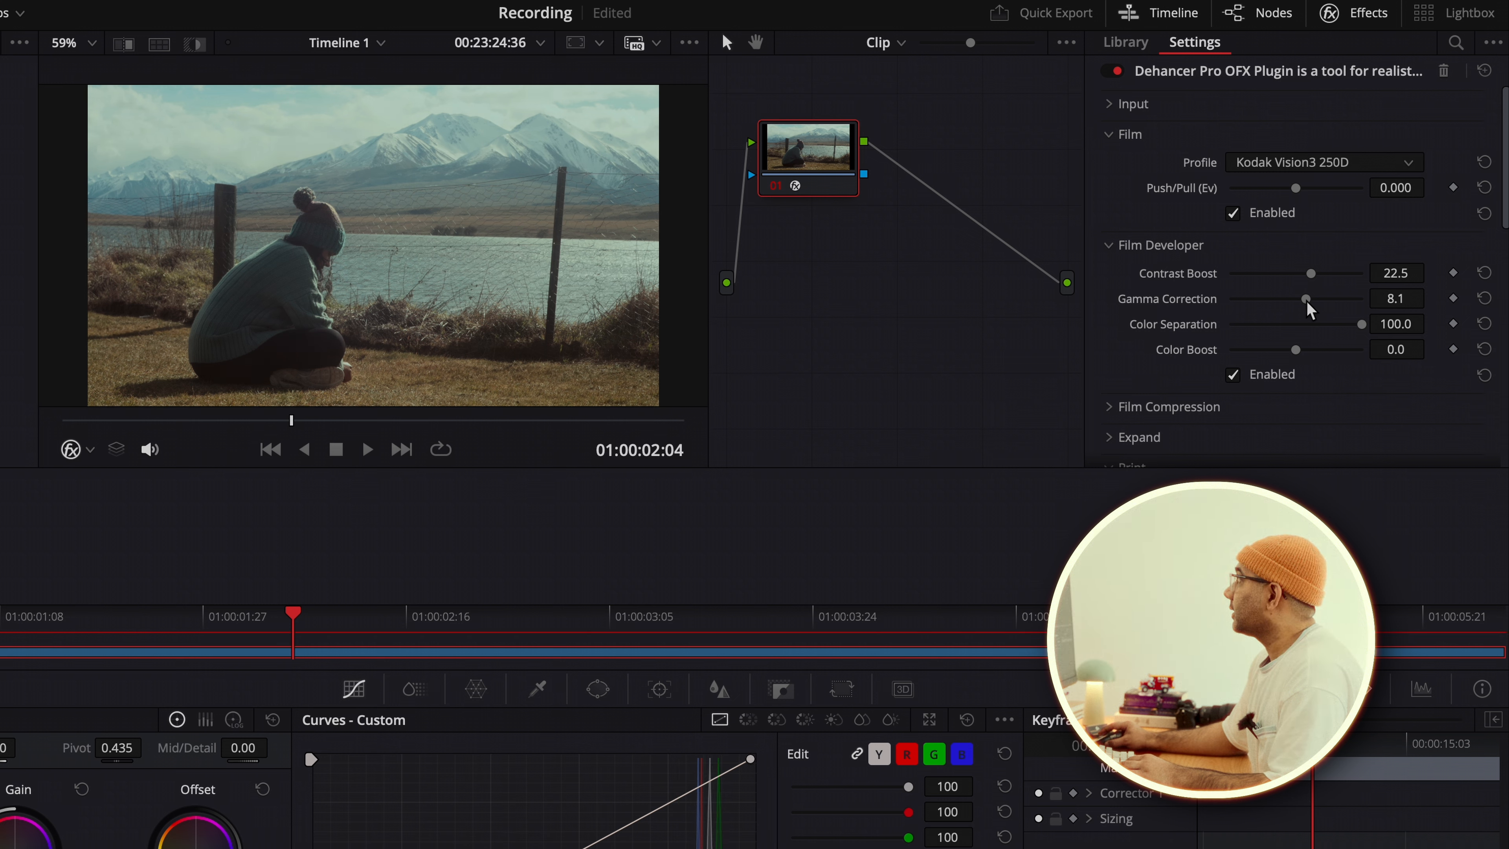
{"action": "left_click_drag", "start_coordinate": [1293, 345], "coordinate": [1306, 347]}
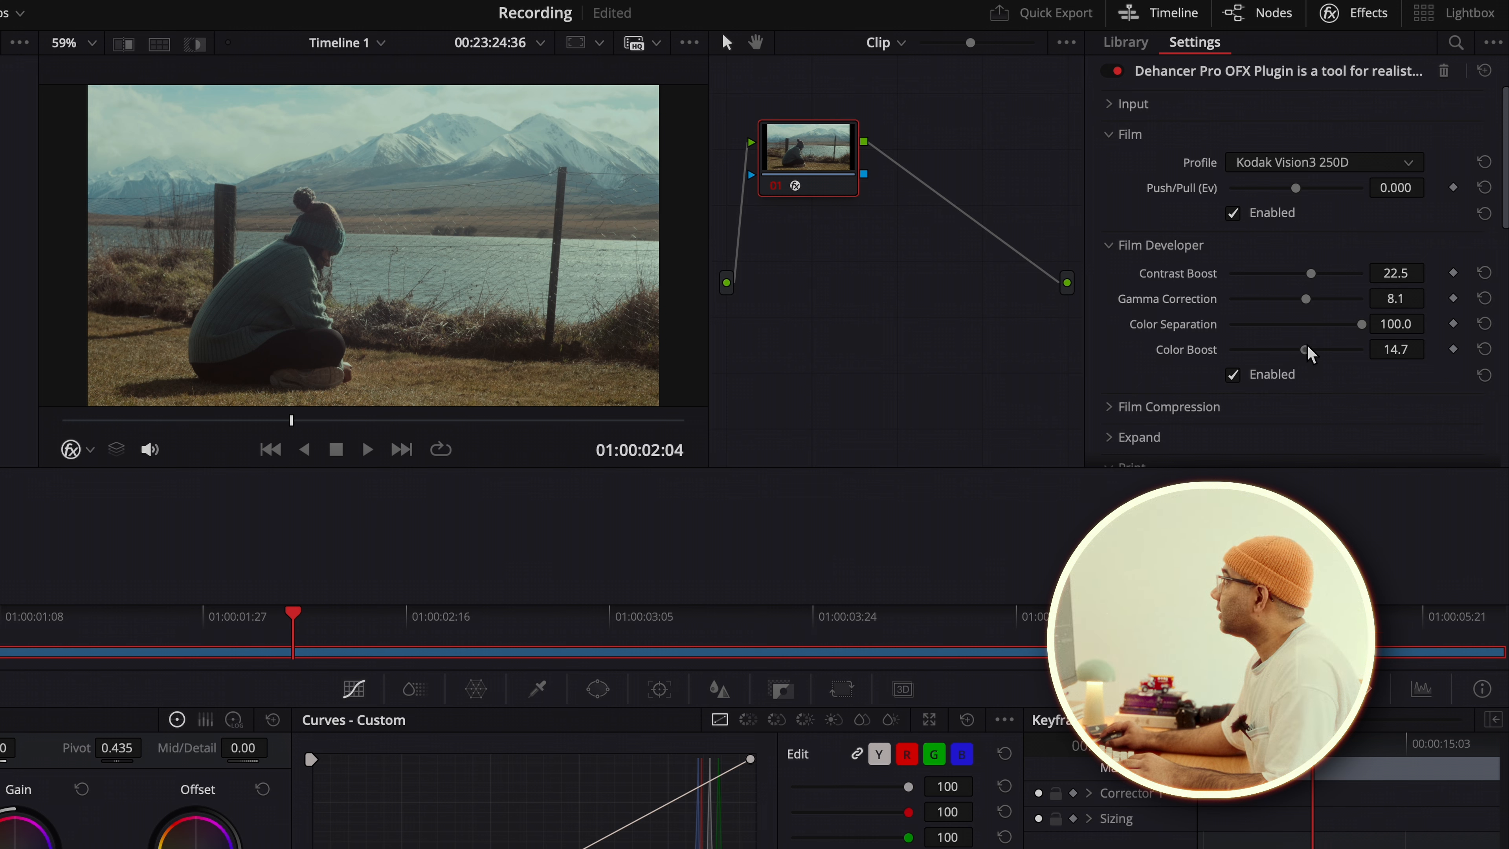
{"action": "left_click", "coordinate": [1128, 246]}
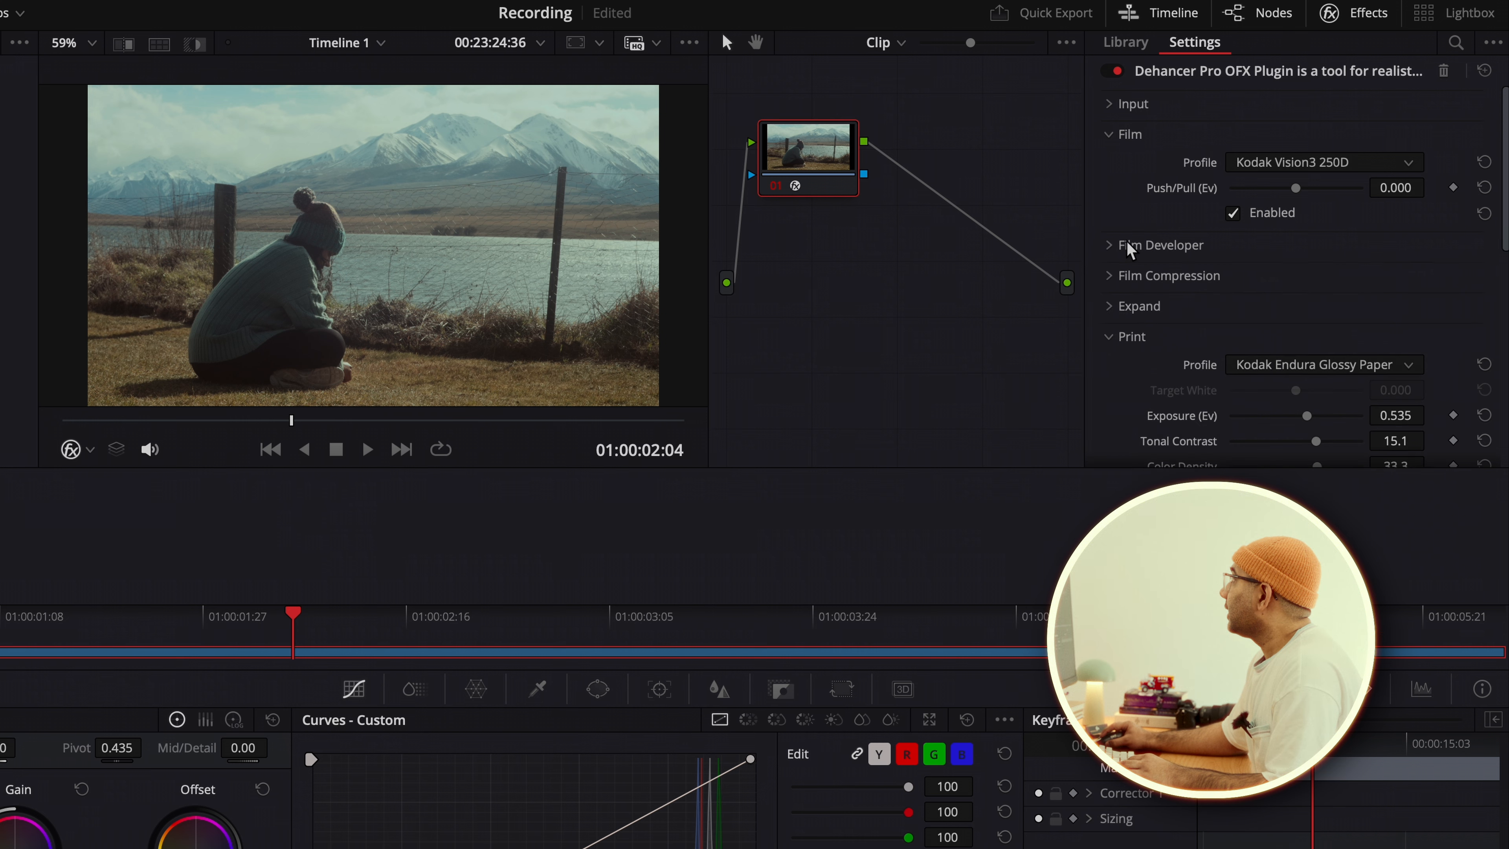
Enable Film Compression with its default values and collapse its section.
{"action": "left_click", "coordinate": [1132, 276]}
{"action": "left_click", "coordinate": [1269, 409]}
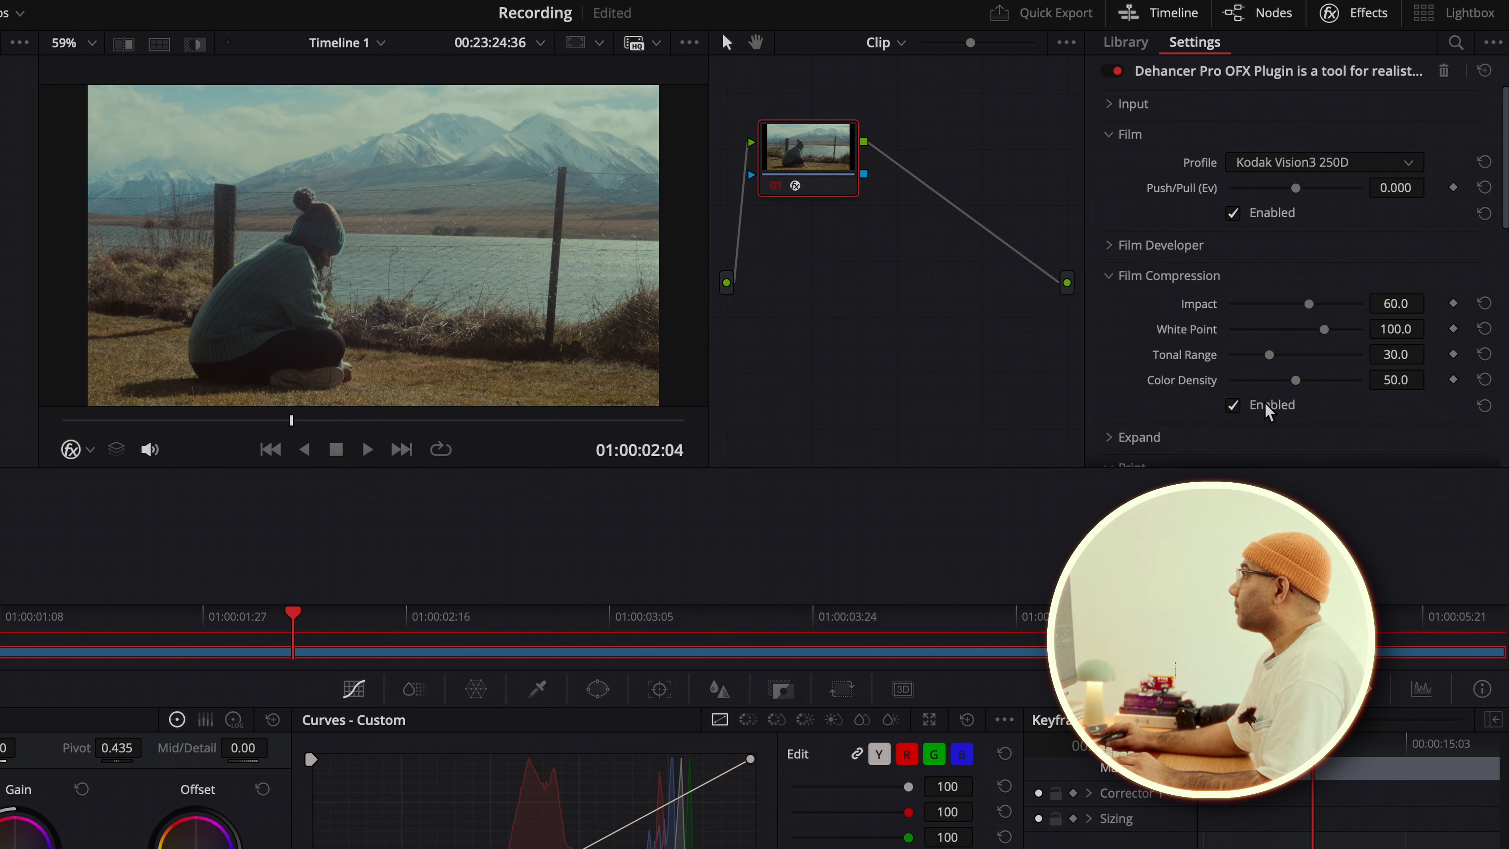
{"action": "left_click", "coordinate": [1153, 276]}
Set the Expand section's Black Point to 1.71 and White Point to 94.9, and collapse the section.
{"action": "left_click", "coordinate": [1142, 307]}
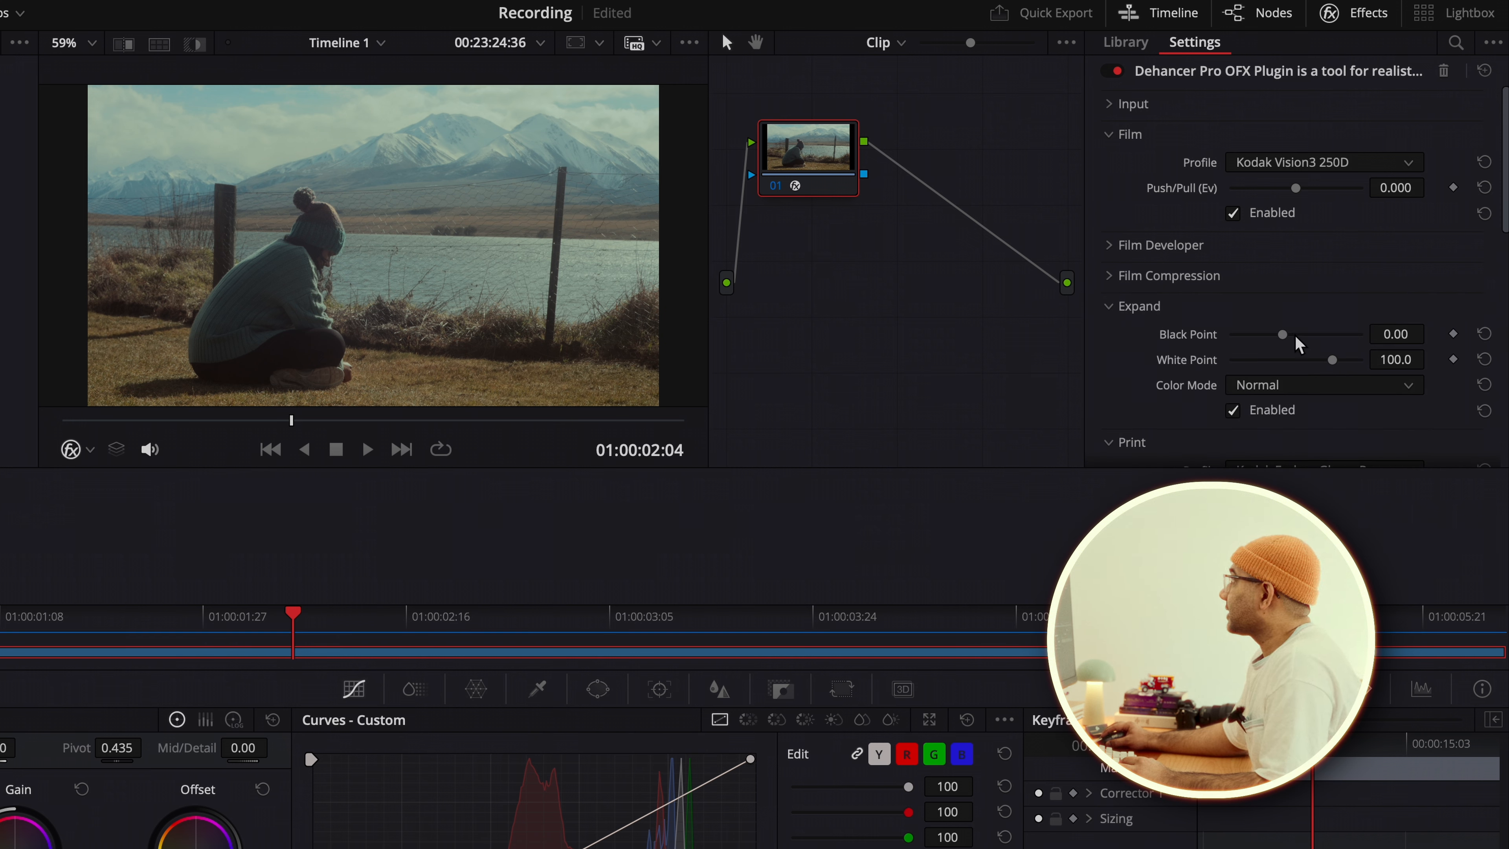
{"action": "left_click_drag", "start_coordinate": [1282, 332], "coordinate": [1288, 334]}
{"action": "left_click_drag", "start_coordinate": [1332, 360], "coordinate": [1325, 361]}
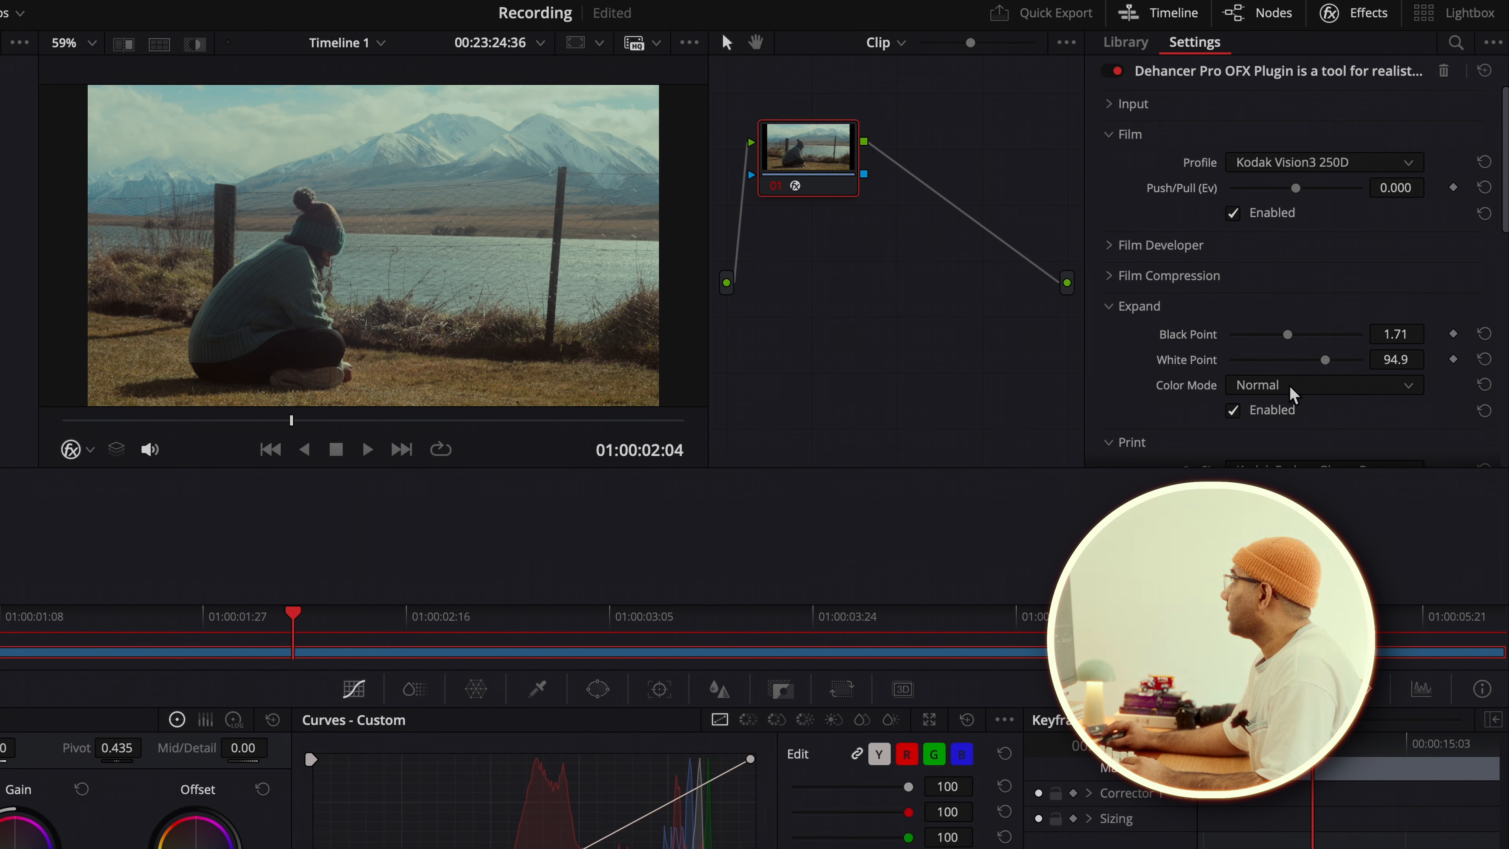
{"action": "left_click", "coordinate": [1149, 307]}
Collapse Print and enable Color Head with Highlights Tone -19.4, Midtones Tone 39.5 and Shadows Tone 25.6.
{"action": "left_click", "coordinate": [1140, 334]}
{"action": "scroll", "coordinate": [1188, 374], "scroll_direction": "down", "scroll_amount": 1}
{"action": "left_click", "coordinate": [1168, 348]}
{"action": "scroll", "coordinate": [1255, 358], "scroll_direction": "down", "scroll_amount": 4}
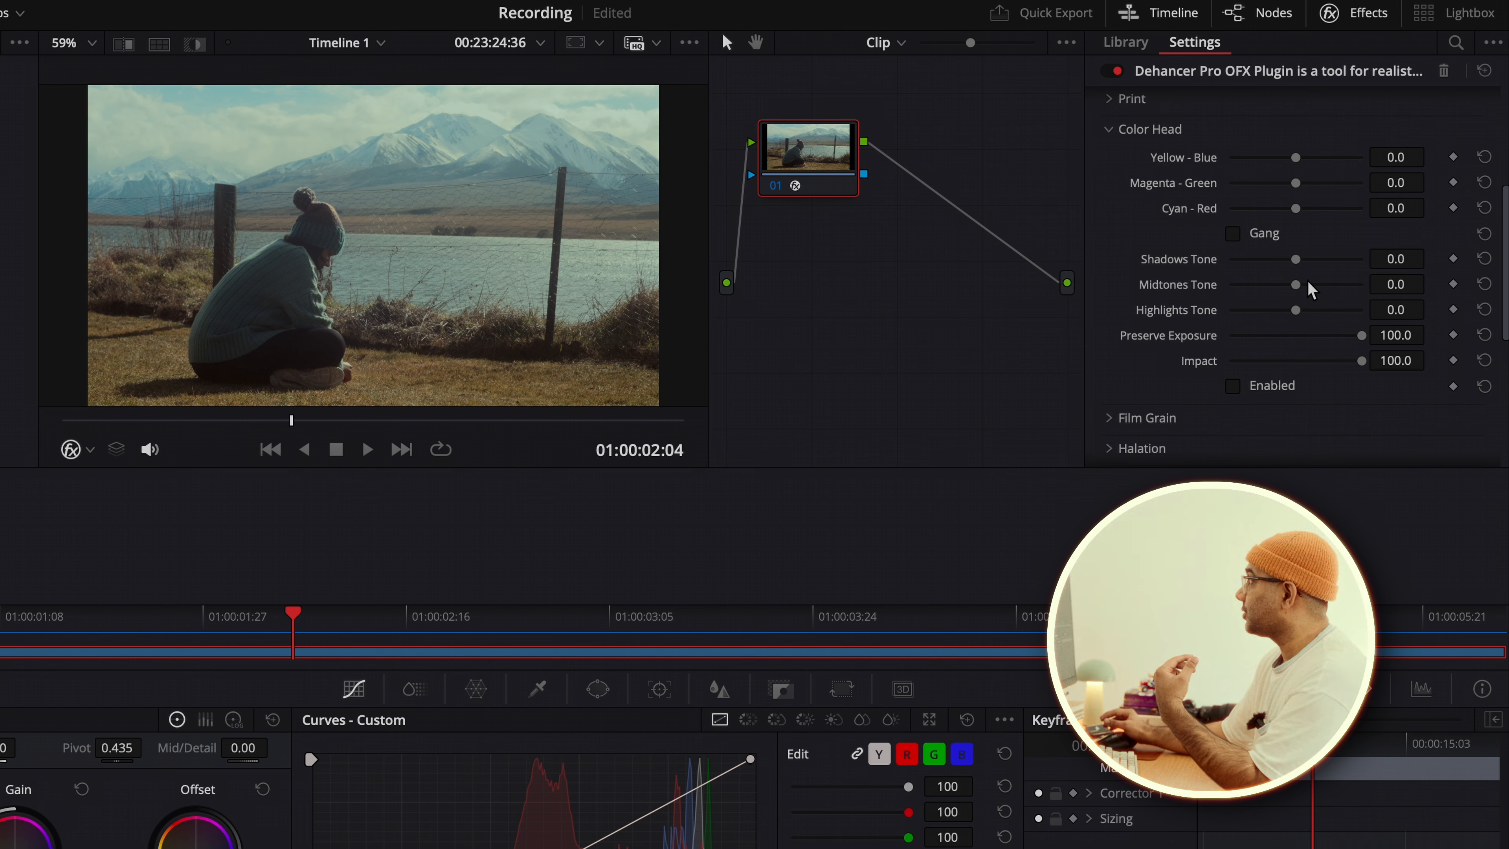
{"action": "left_click", "coordinate": [1233, 385]}
{"action": "left_click_drag", "start_coordinate": [1295, 312], "coordinate": [1285, 321]}
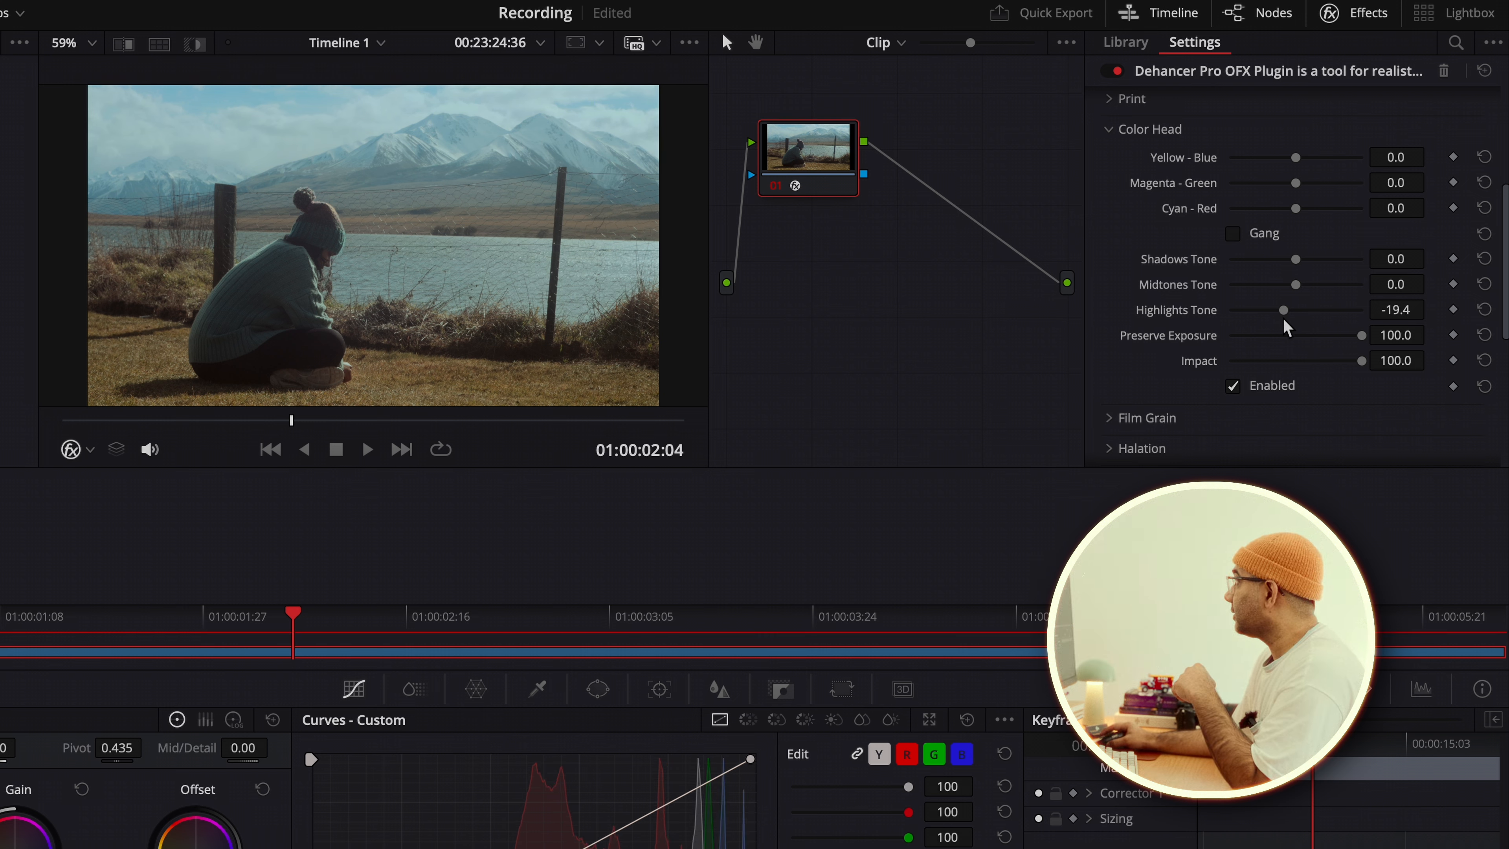
{"action": "left_click_drag", "start_coordinate": [1295, 283], "coordinate": [1326, 304]}
{"action": "left_click_drag", "start_coordinate": [1295, 258], "coordinate": [1312, 259]}
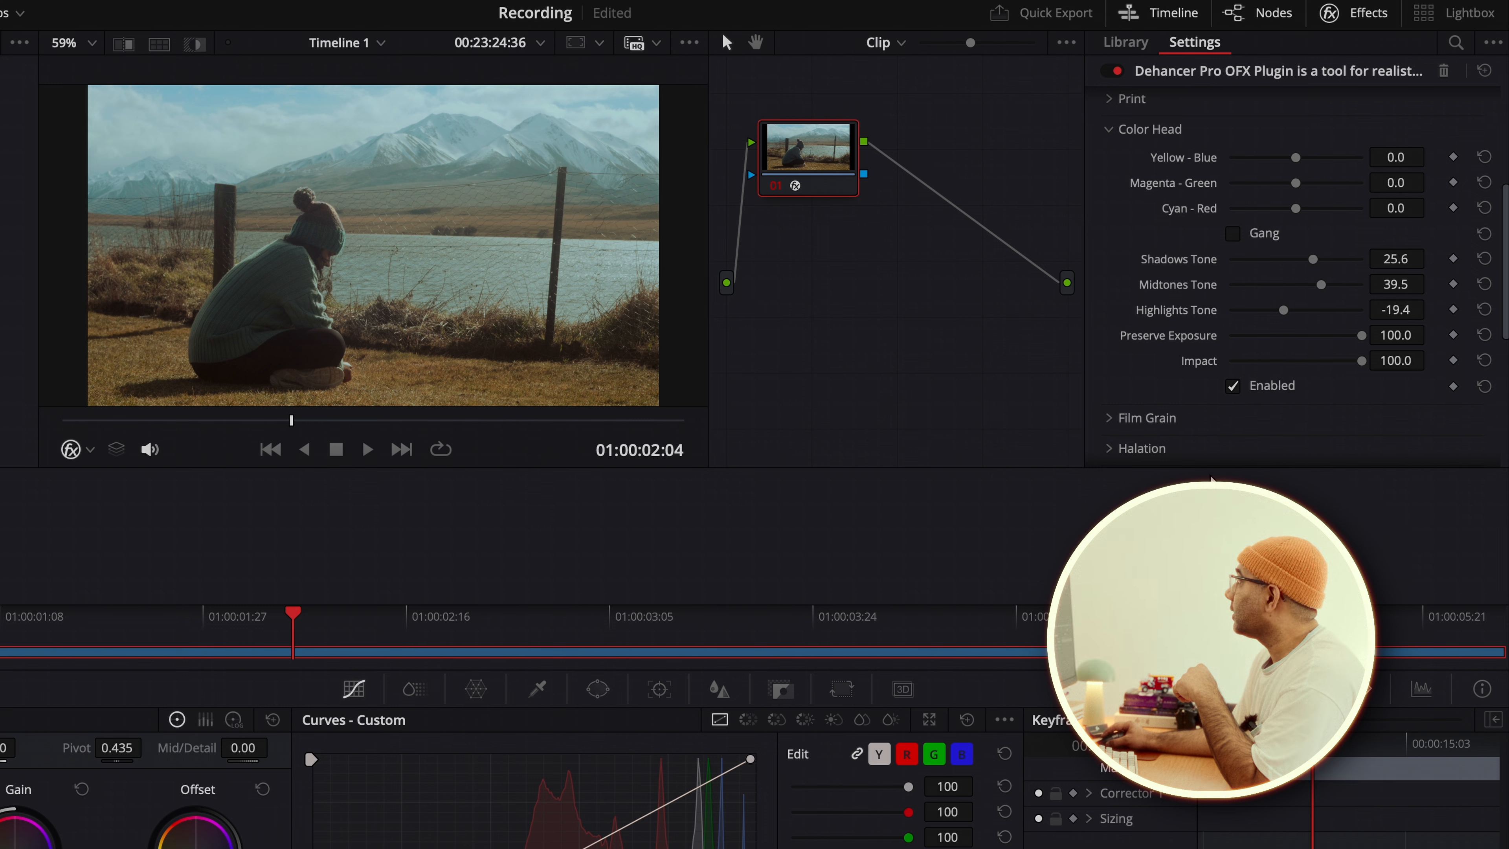
Compare the image with Color Head off and on, leave it enabled, and collapse the section.
{"action": "left_click", "coordinate": [1259, 381]}
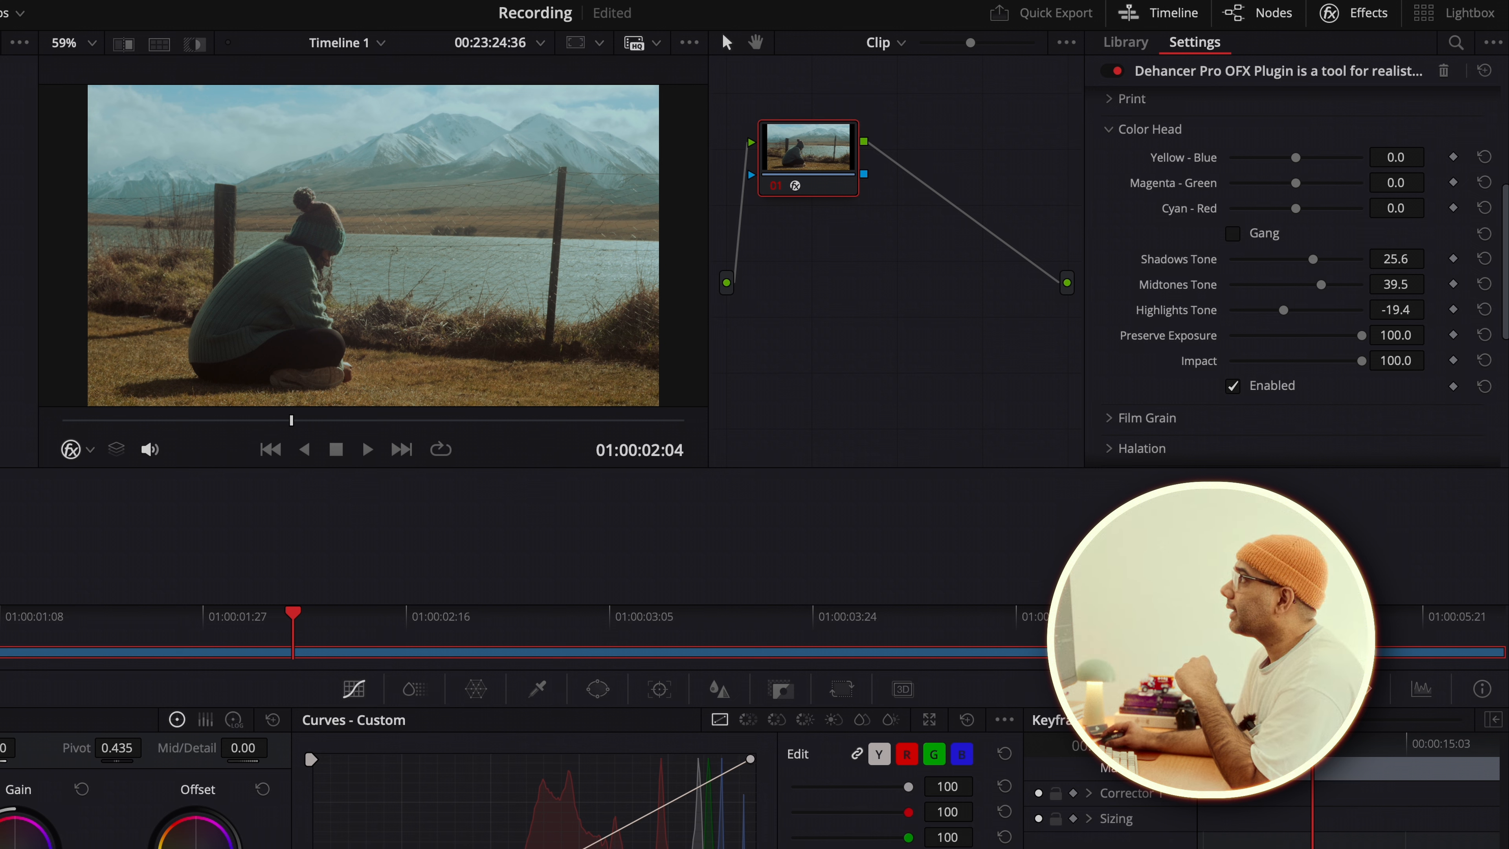
{"action": "left_click", "coordinate": [1259, 381]}
{"action": "left_click", "coordinate": [1259, 382]}
{"action": "left_click", "coordinate": [1259, 381]}
{"action": "left_click", "coordinate": [1149, 129]}
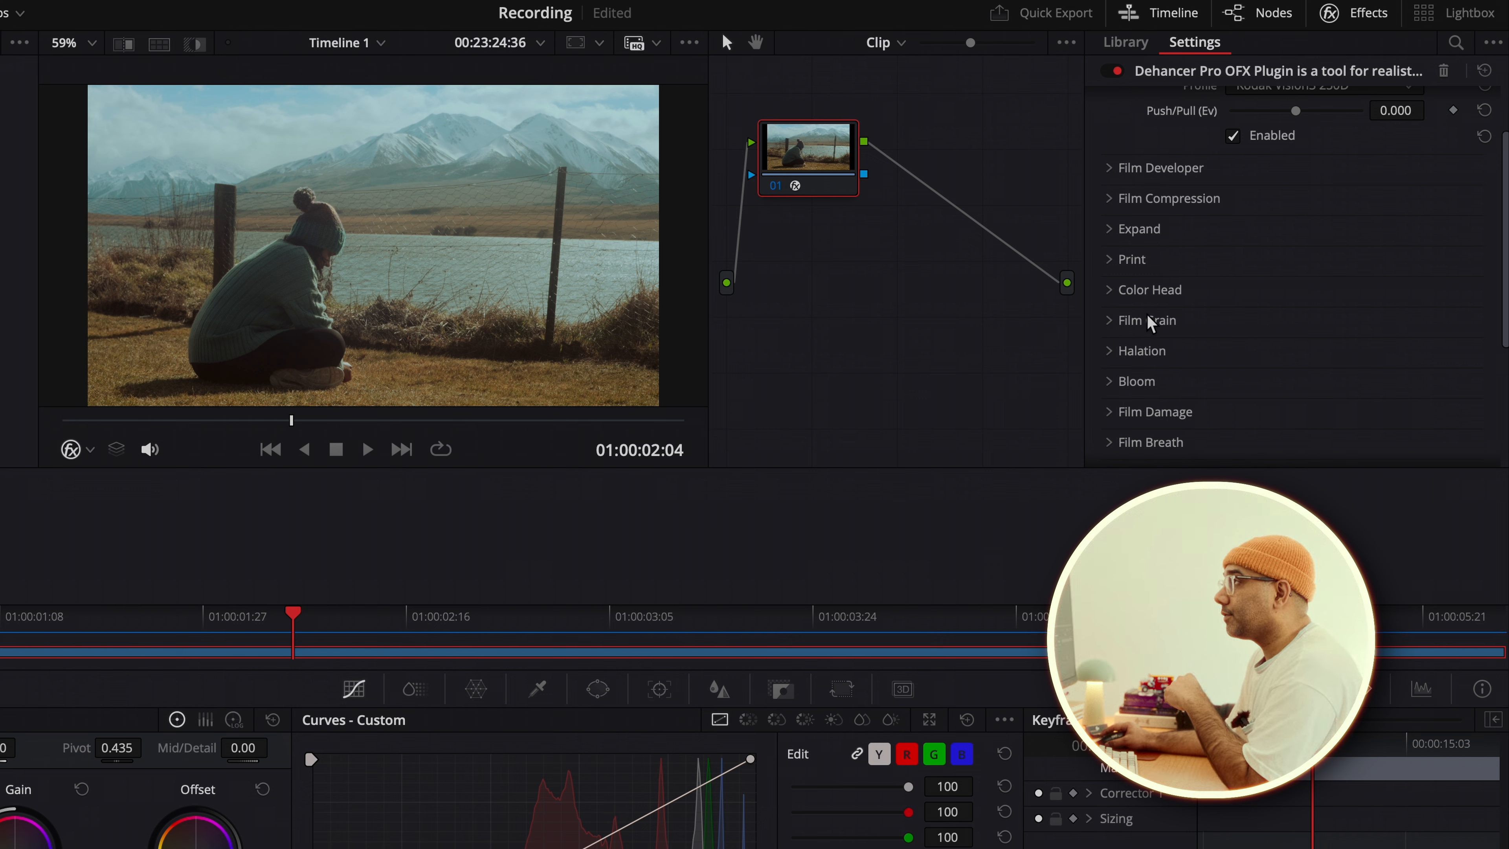
Expand the Halation and Bloom sections, enable Halation, and compare the image with it off and on.
{"action": "scroll", "coordinate": [1171, 321], "scroll_direction": "down", "scroll_amount": 1}
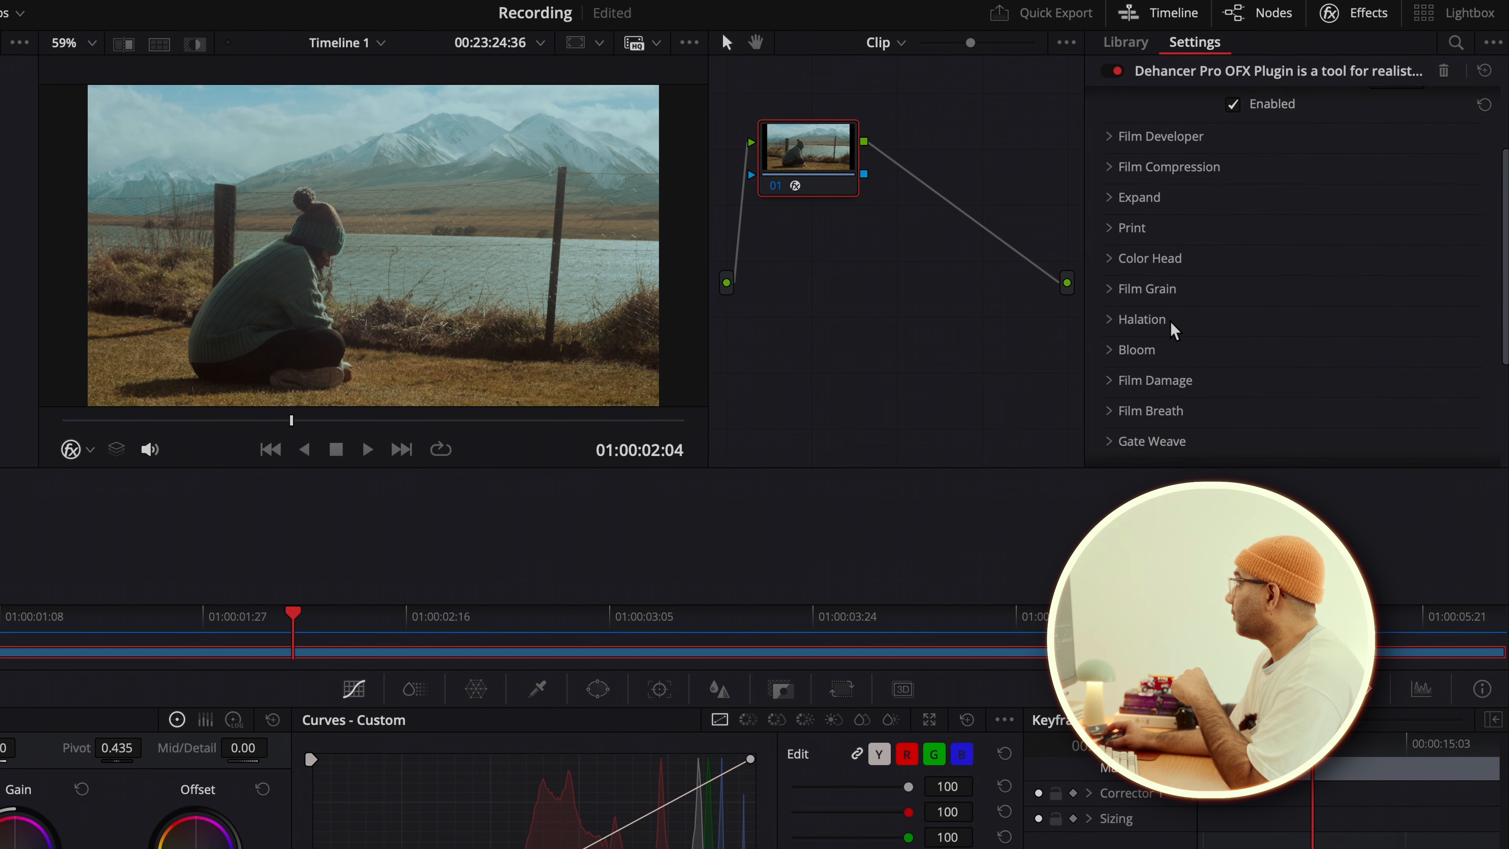
{"action": "left_click", "coordinate": [1131, 319]}
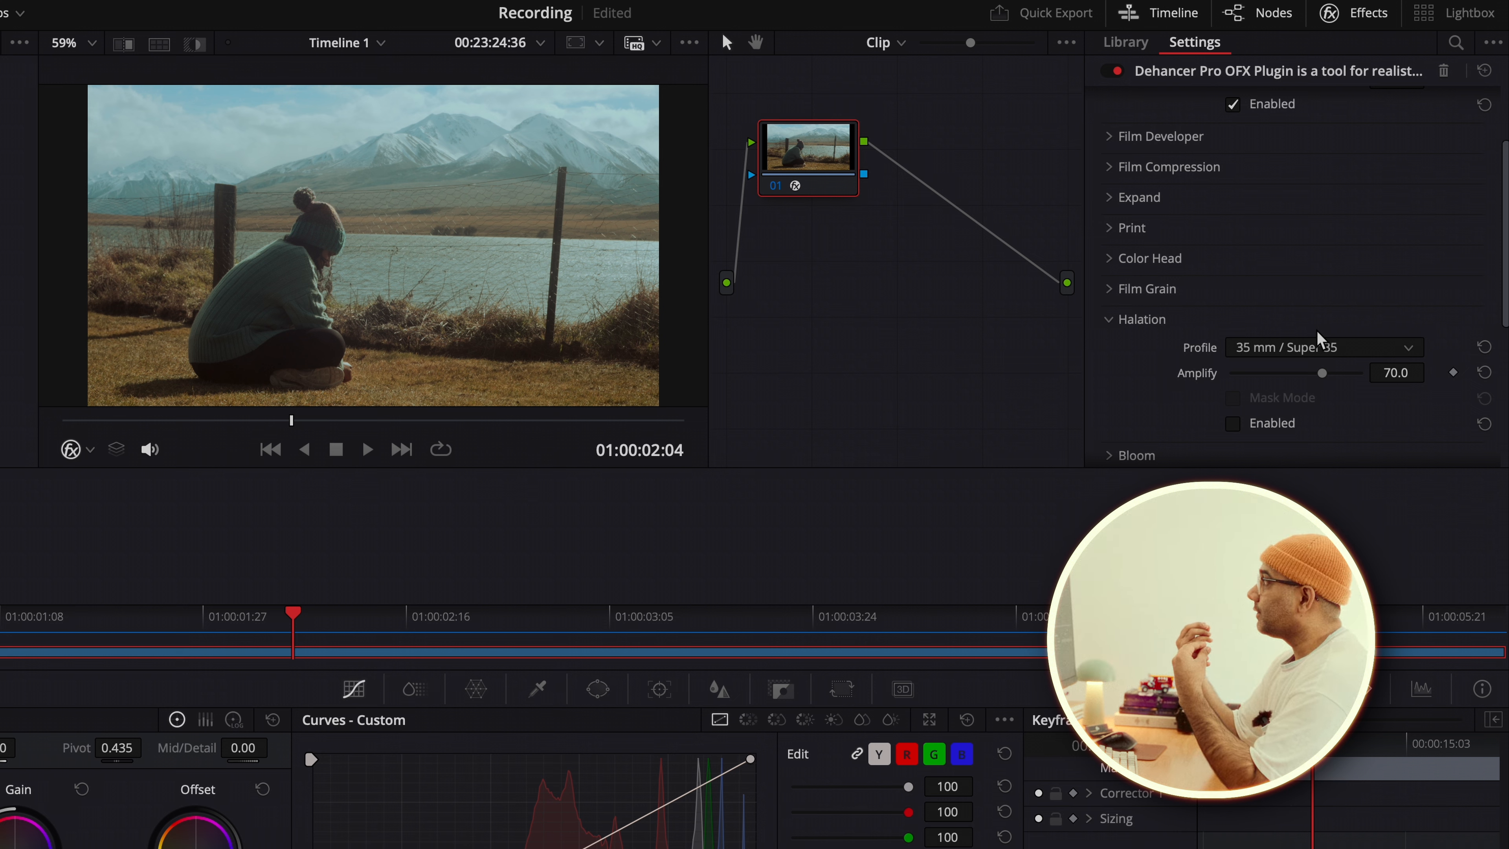
{"action": "left_click", "coordinate": [1135, 455]}
{"action": "scroll", "coordinate": [1287, 333], "scroll_direction": "down", "scroll_amount": 3}
{"action": "left_click", "coordinate": [1287, 287]}
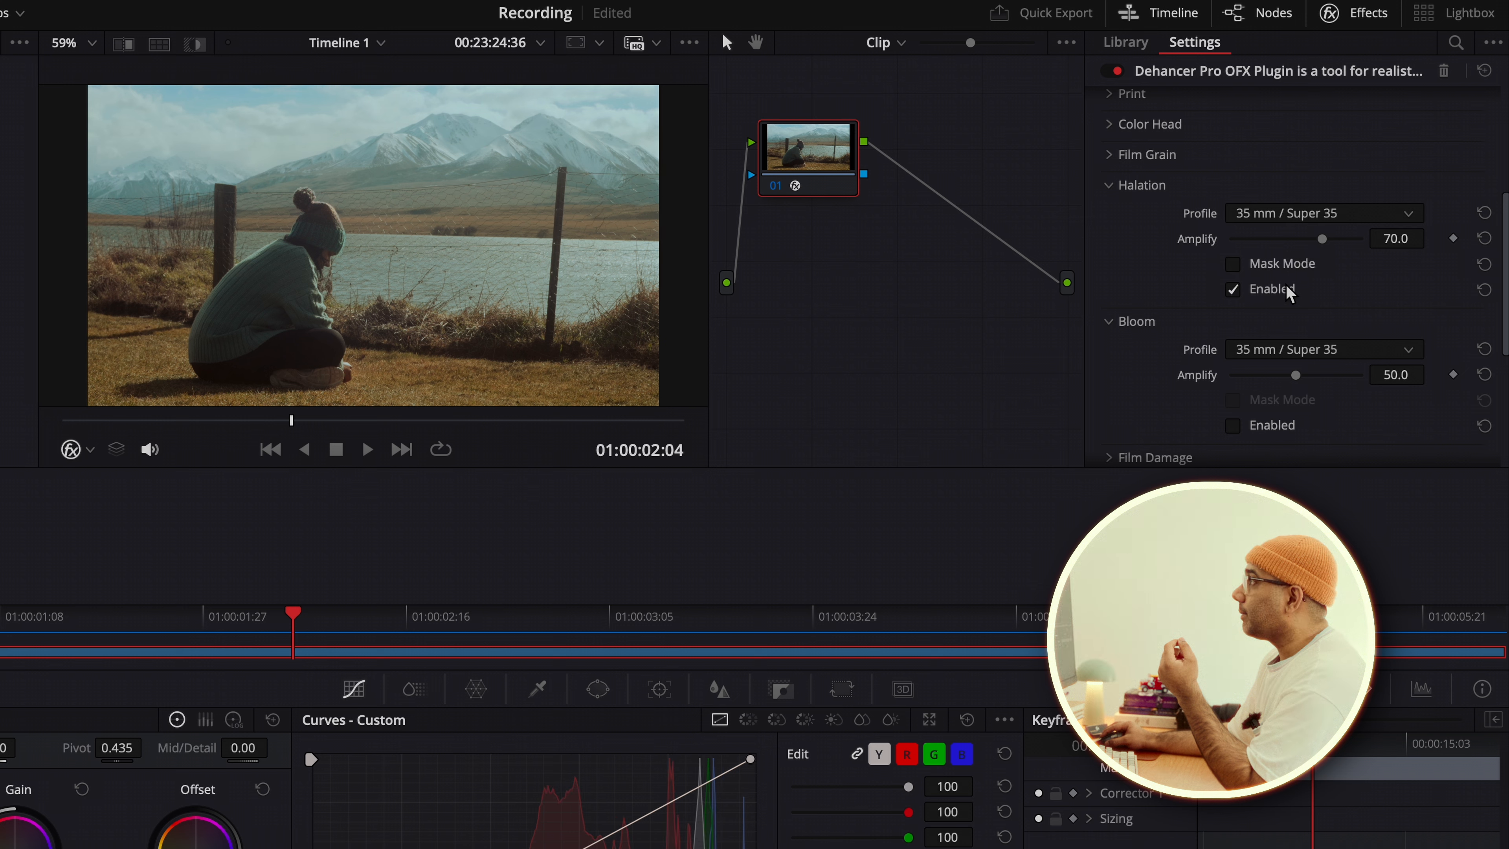
{"action": "left_click", "coordinate": [1256, 292]}
{"action": "left_click", "coordinate": [1256, 293]}
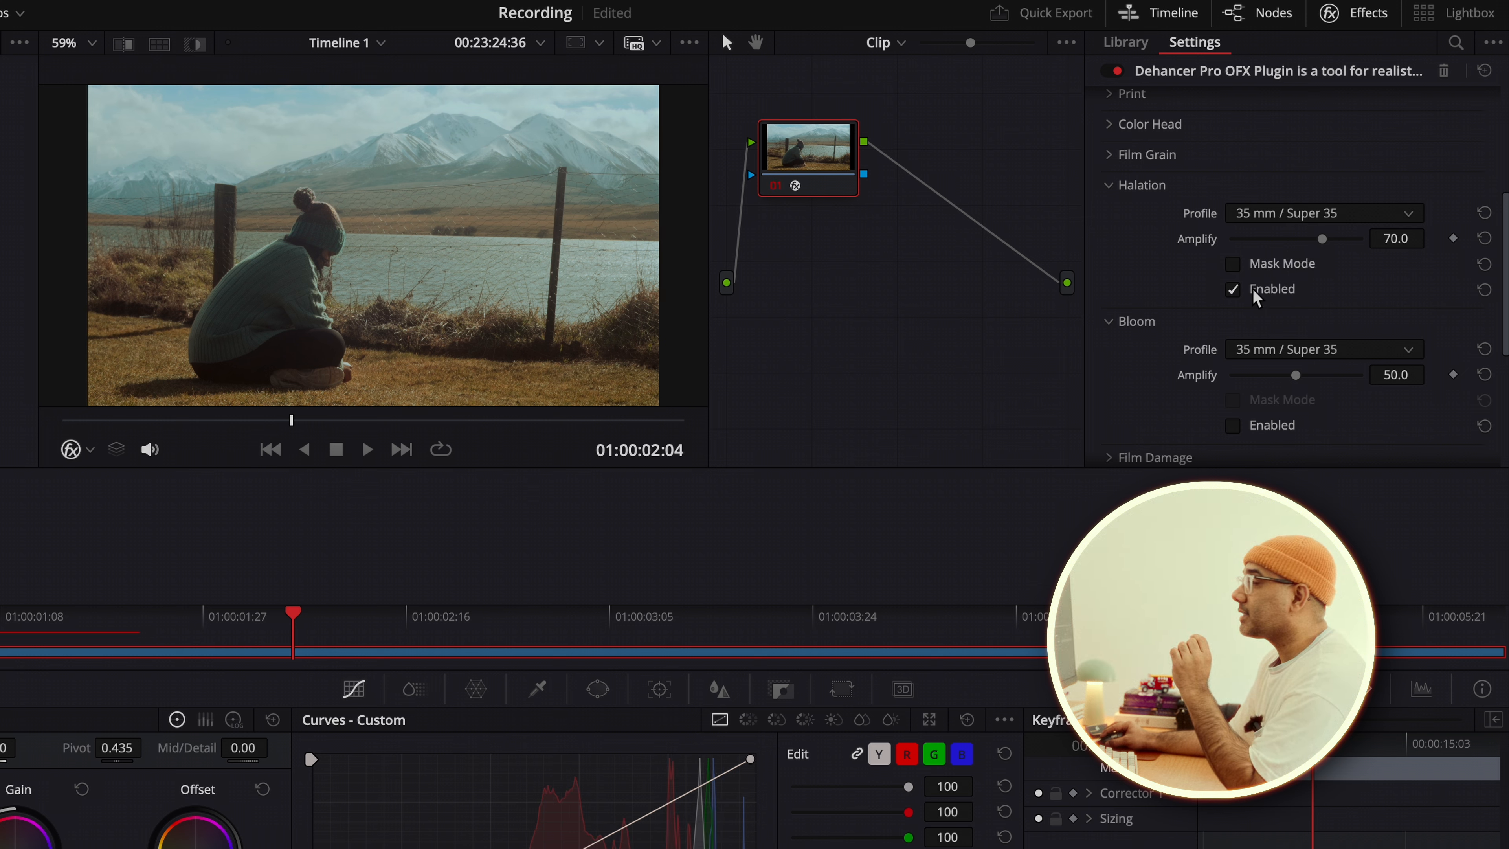
Try the 16 mm / Super 16 Halation profile with Amplify at 86.8, and switch it to 16 mm / Super 16 No Remjet.
{"action": "left_click", "coordinate": [1336, 221]}
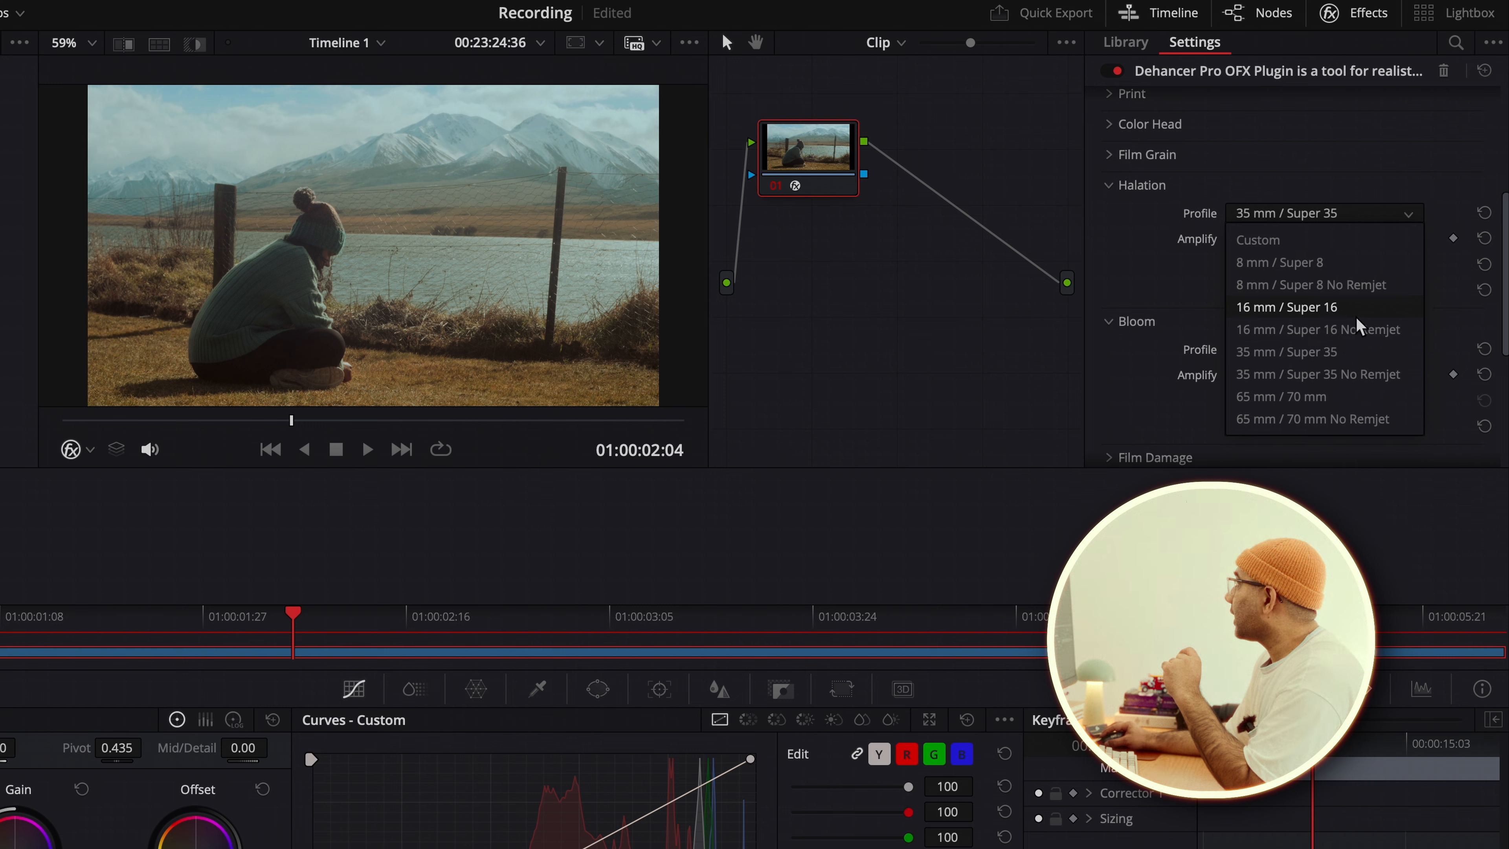
{"action": "left_click", "coordinate": [1353, 313]}
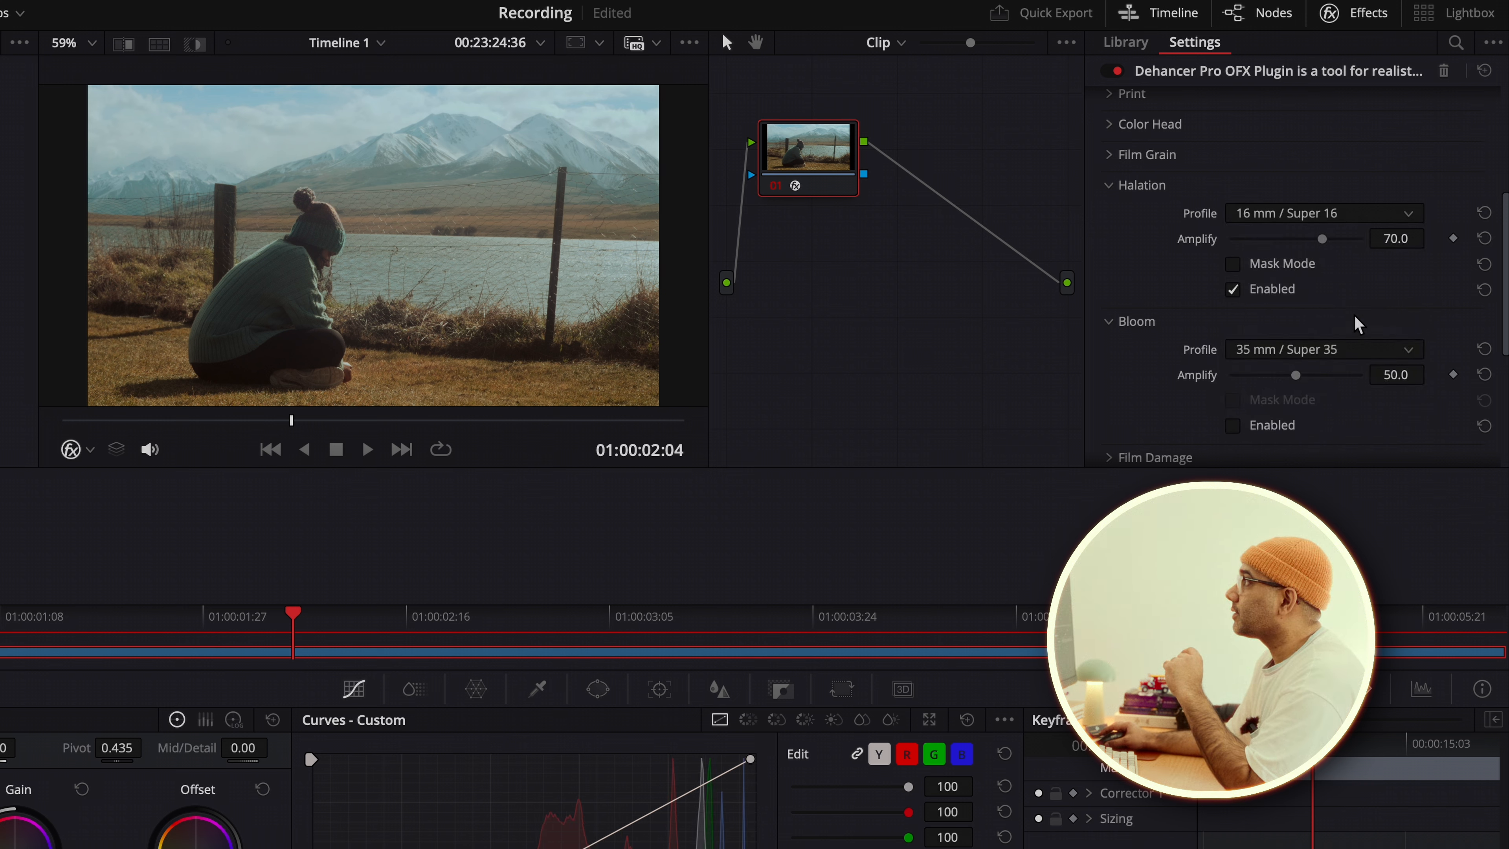
{"action": "mouse_move", "coordinate": [1322, 239]}
{"action": "left_mouse_down"}
{"action": "mouse_move", "coordinate": [1359, 240]}
{"action": "mouse_move", "coordinate": [1348, 254]}
{"action": "left_mouse_up"}
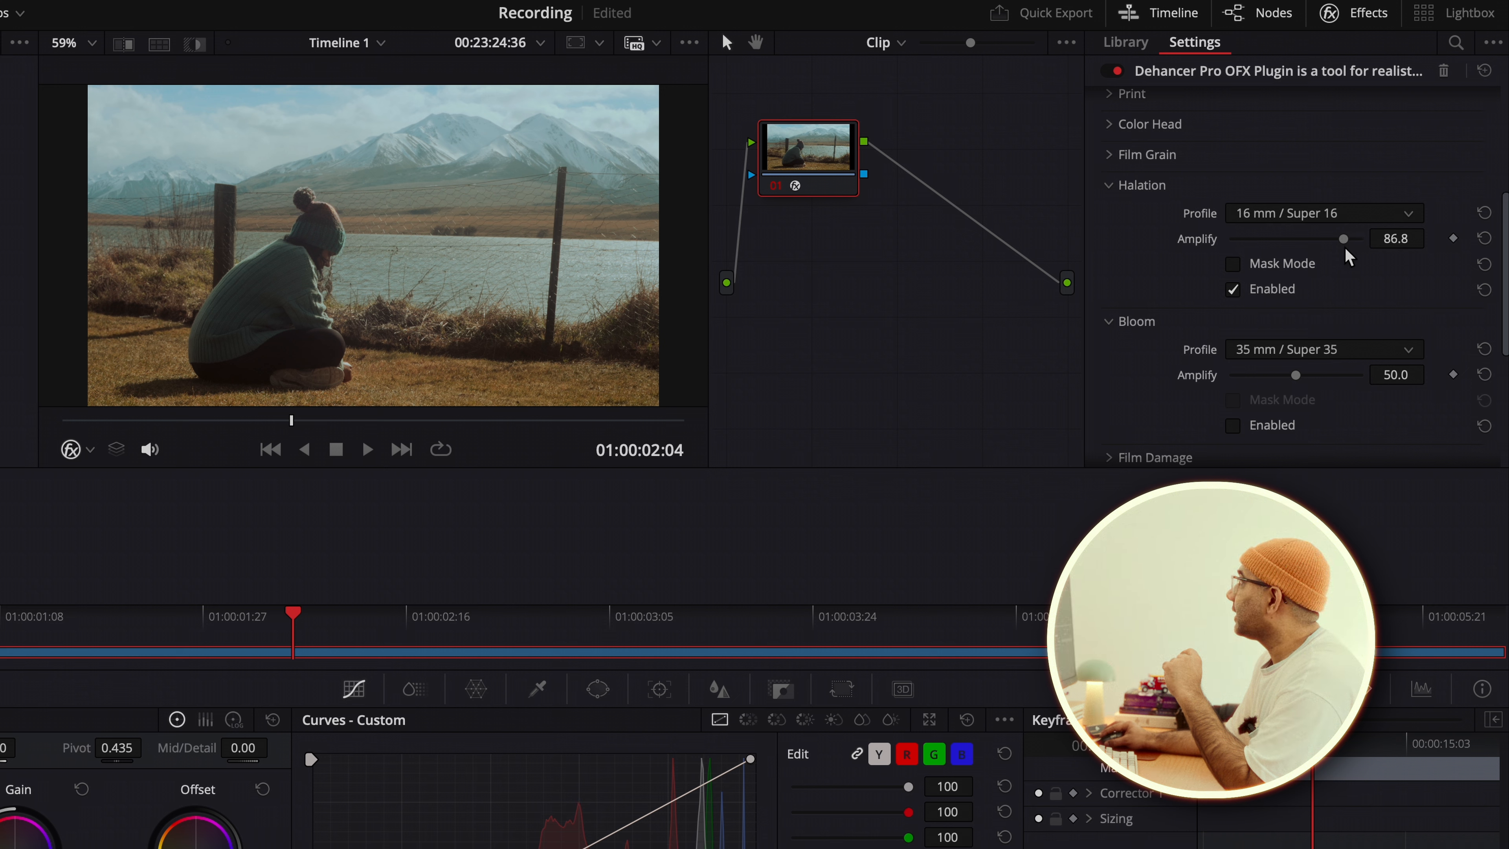
{"action": "left_click", "coordinate": [1350, 214]}
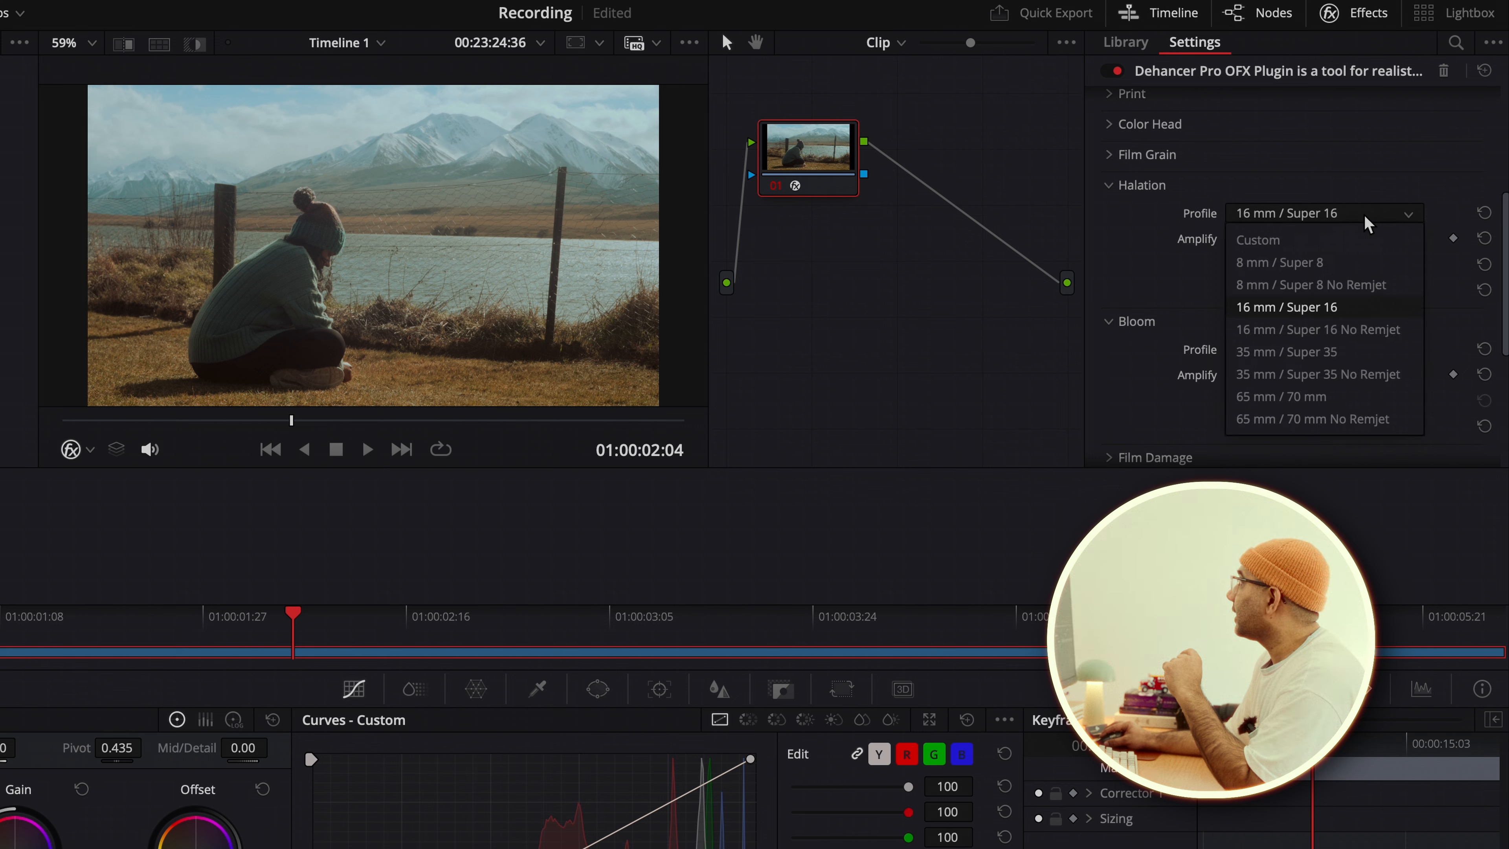
{"action": "left_click", "coordinate": [1367, 334]}
Play the clip in close-up and compare the subject's edges with Halation off and on, leaving it enabled.
{"action": "scroll", "coordinate": [366, 302], "scroll_direction": "up", "scroll_amount": 5}
{"action": "key", "text": "space"}
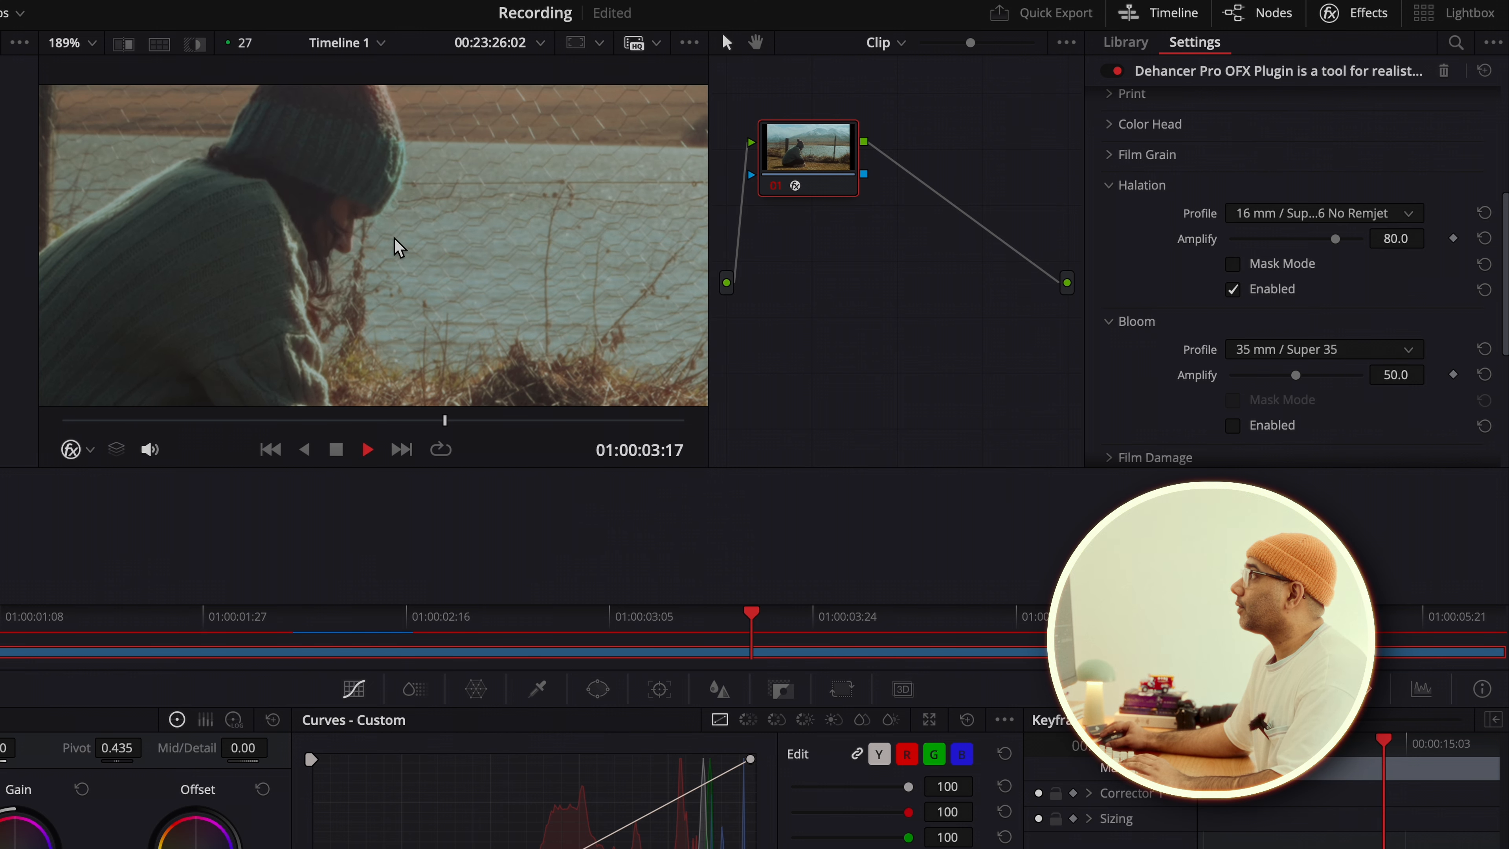
{"action": "key", "text": "space"}
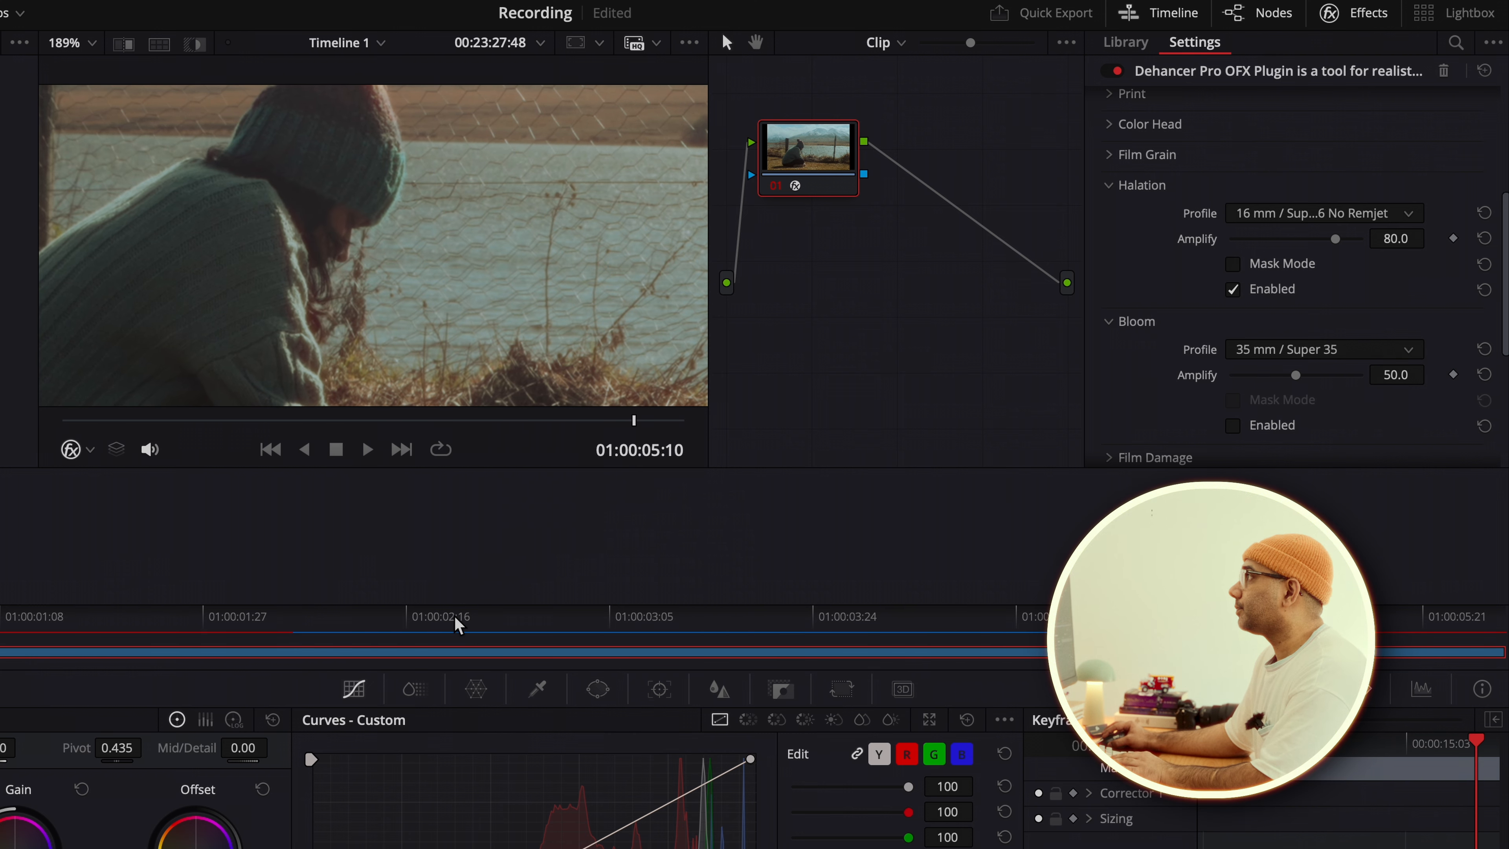
{"action": "left_click", "coordinate": [1256, 295]}
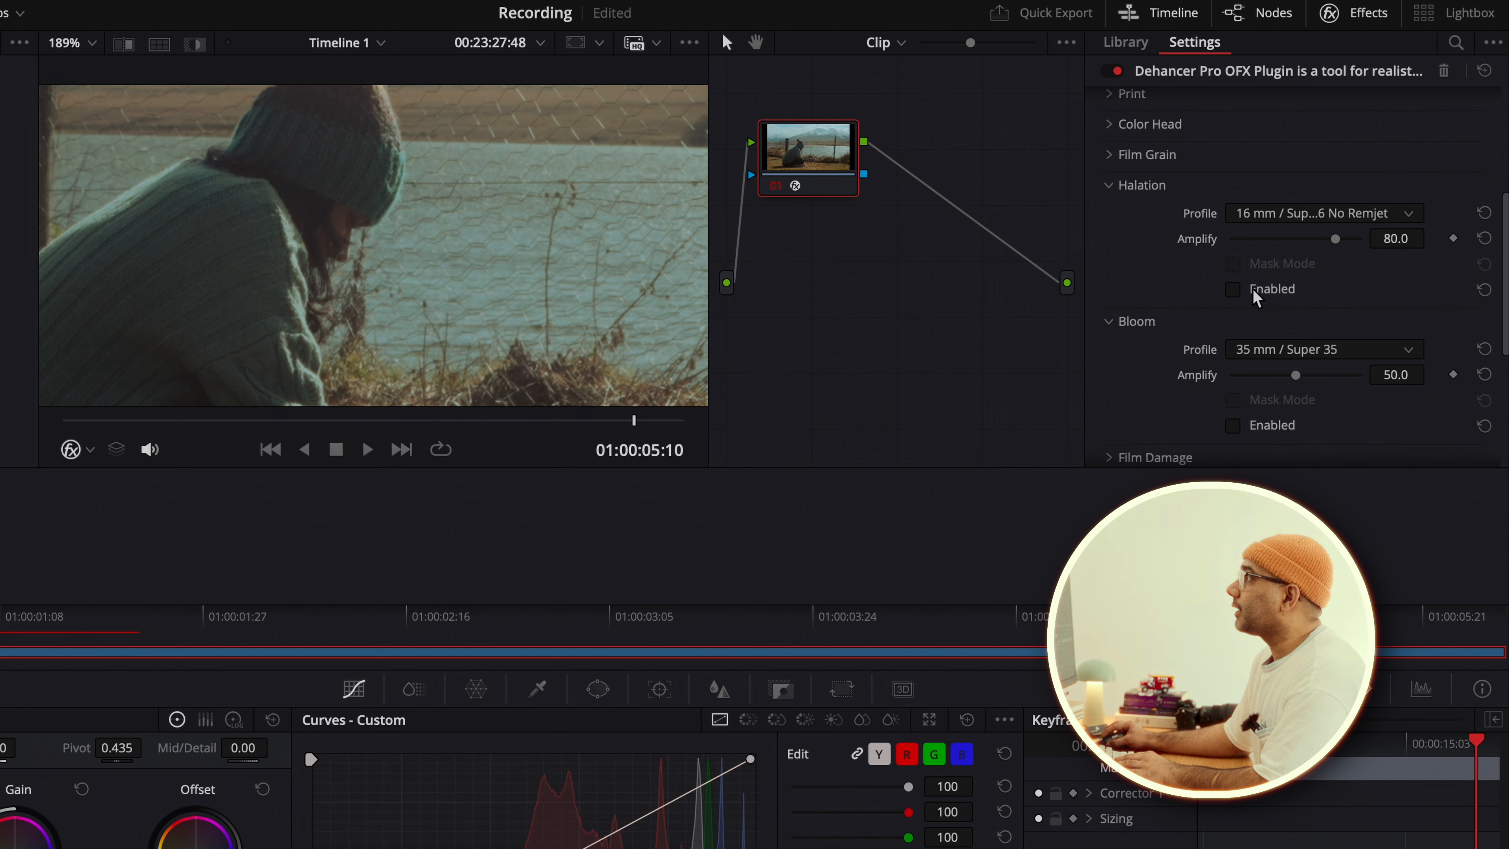
{"action": "left_click", "coordinate": [1256, 294]}
{"action": "left_click", "coordinate": [1255, 295]}
{"action": "left_click", "coordinate": [1256, 294]}
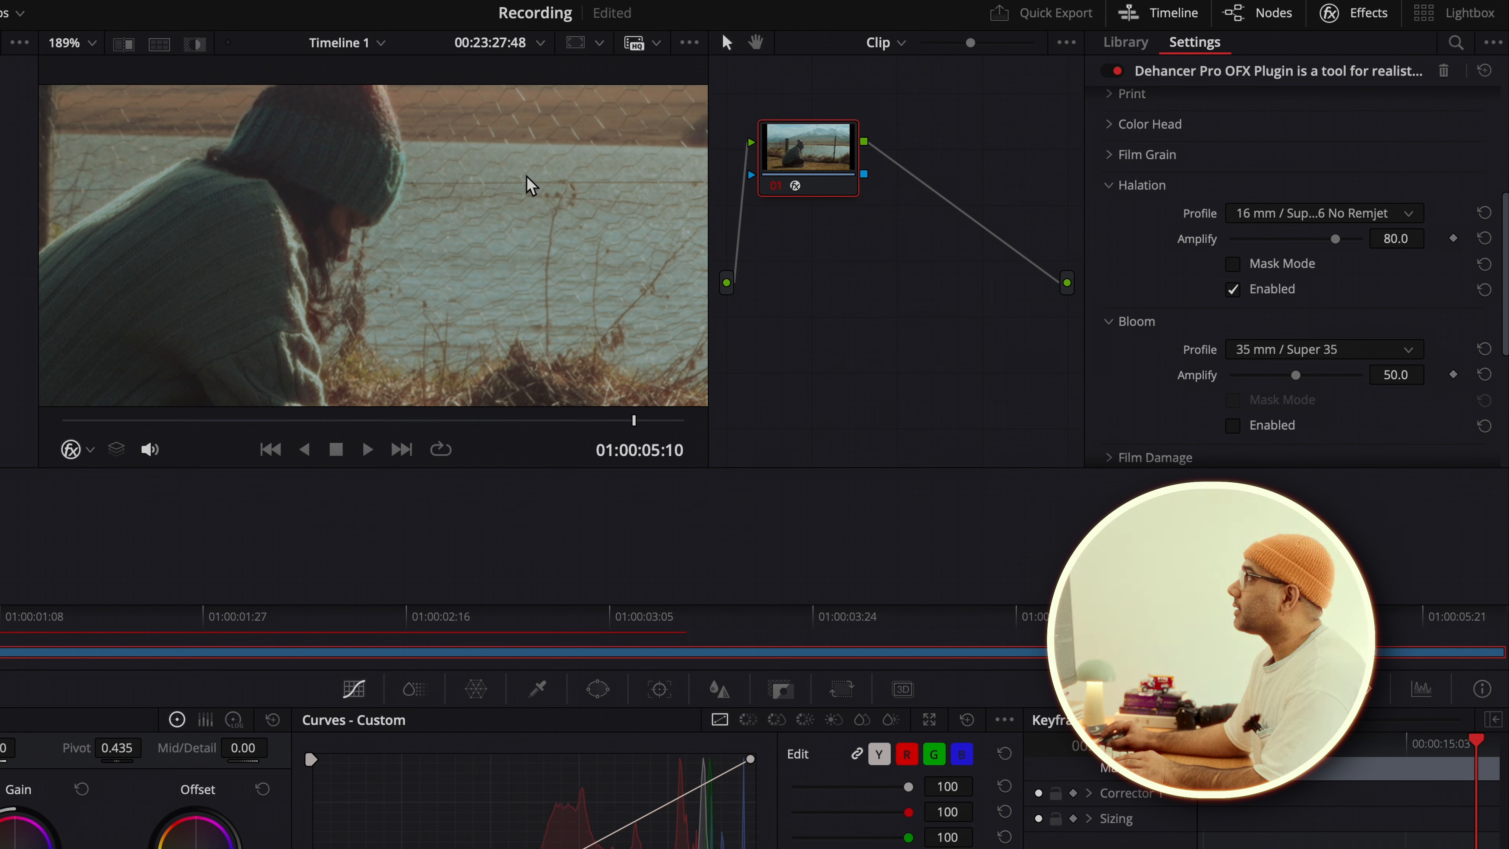
Lower the Halation Amplify to 54.3, compare it off and on, and fit the whole frame in the viewer.
{"action": "left_click_drag", "start_coordinate": [1335, 240], "coordinate": [1302, 241]}
{"action": "left_click", "coordinate": [1277, 290]}
{"action": "left_click", "coordinate": [1277, 291]}
{"action": "key", "text": "shift+z"}
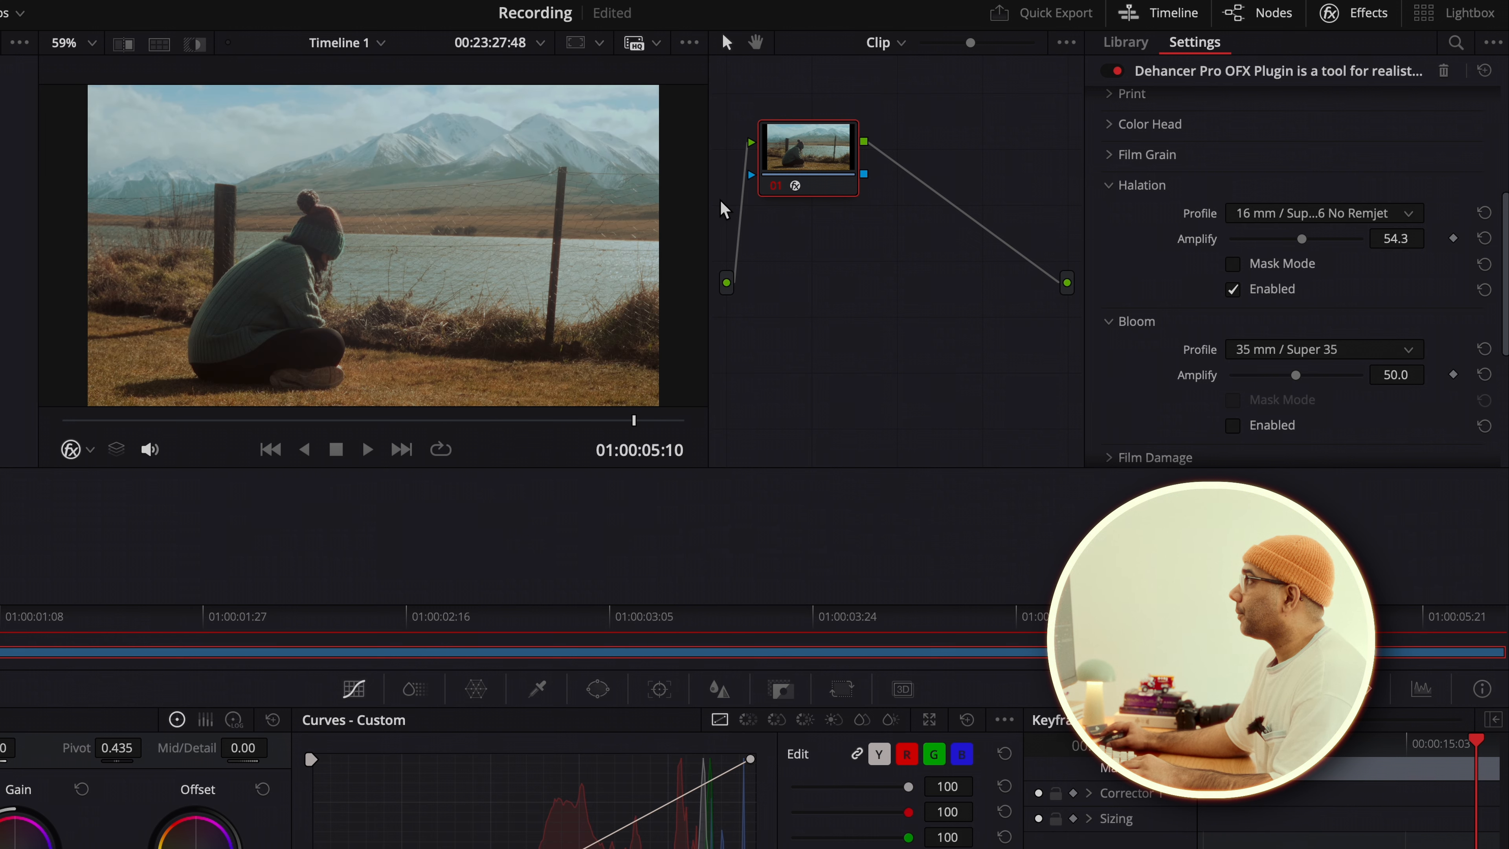
Enable Bloom with the 35 mm / Super 35 profile and set its Amplify to 55.8.
{"action": "left_click", "coordinate": [1260, 426]}
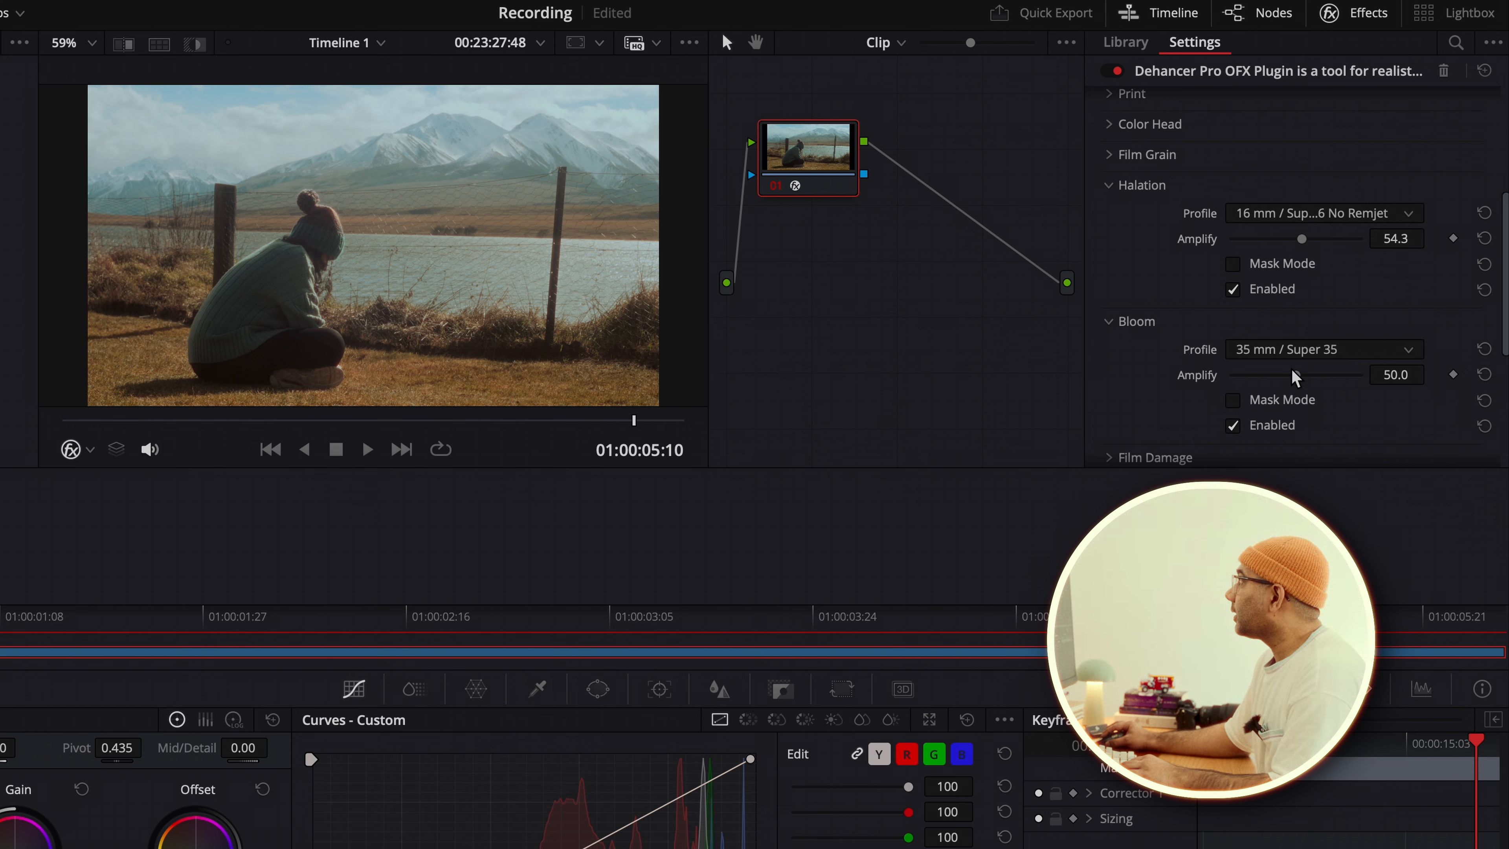
{"action": "left_click_drag", "start_coordinate": [1294, 373], "coordinate": [1305, 373]}
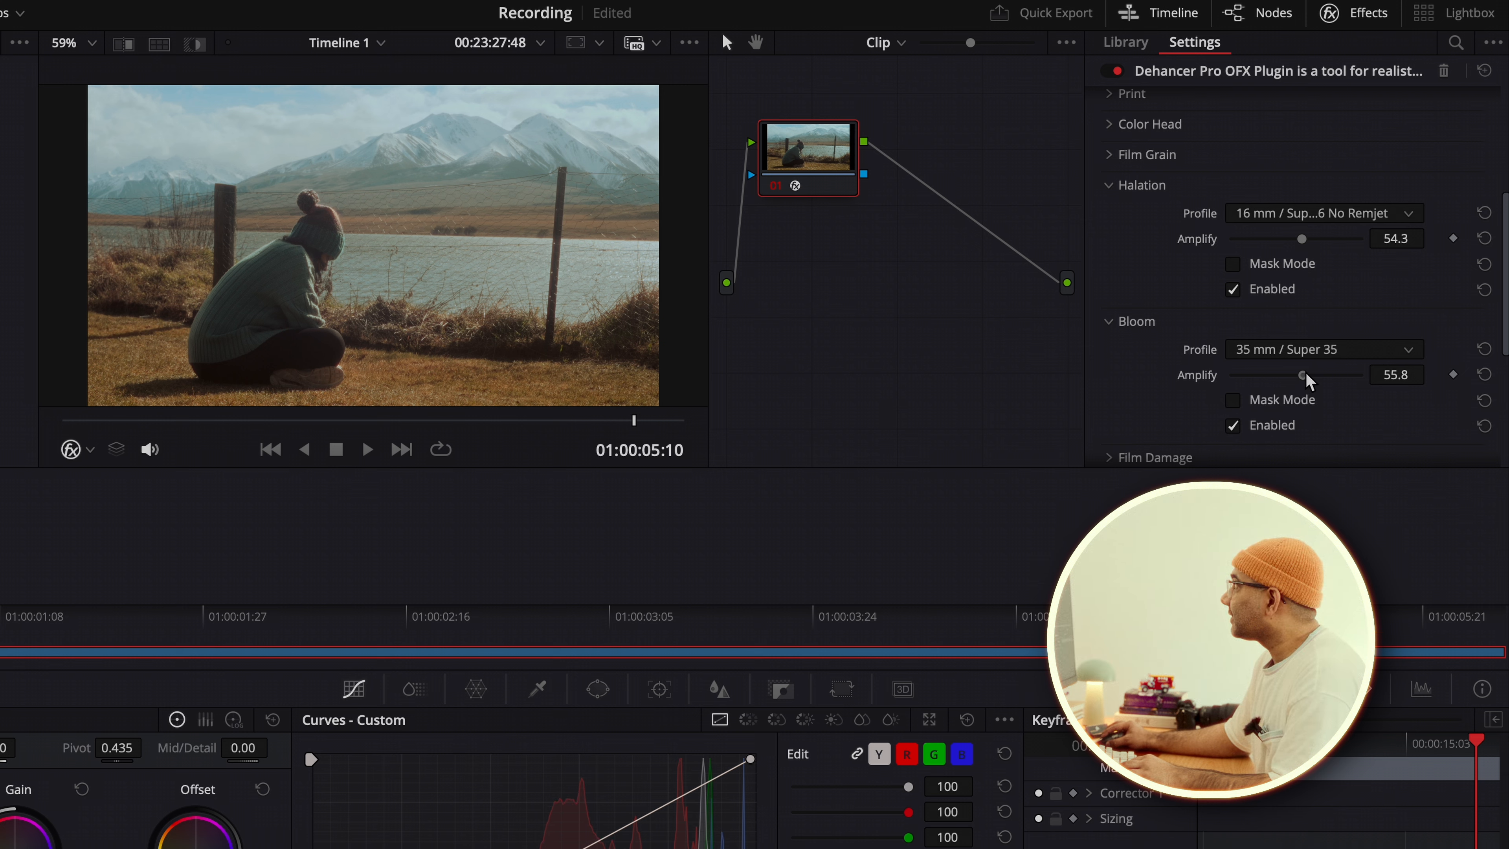
Expand the Film Damage section and enable the effect.
{"action": "scroll", "coordinate": [1182, 268], "scroll_direction": "down", "scroll_amount": 5}
{"action": "left_click", "coordinate": [1136, 225]}
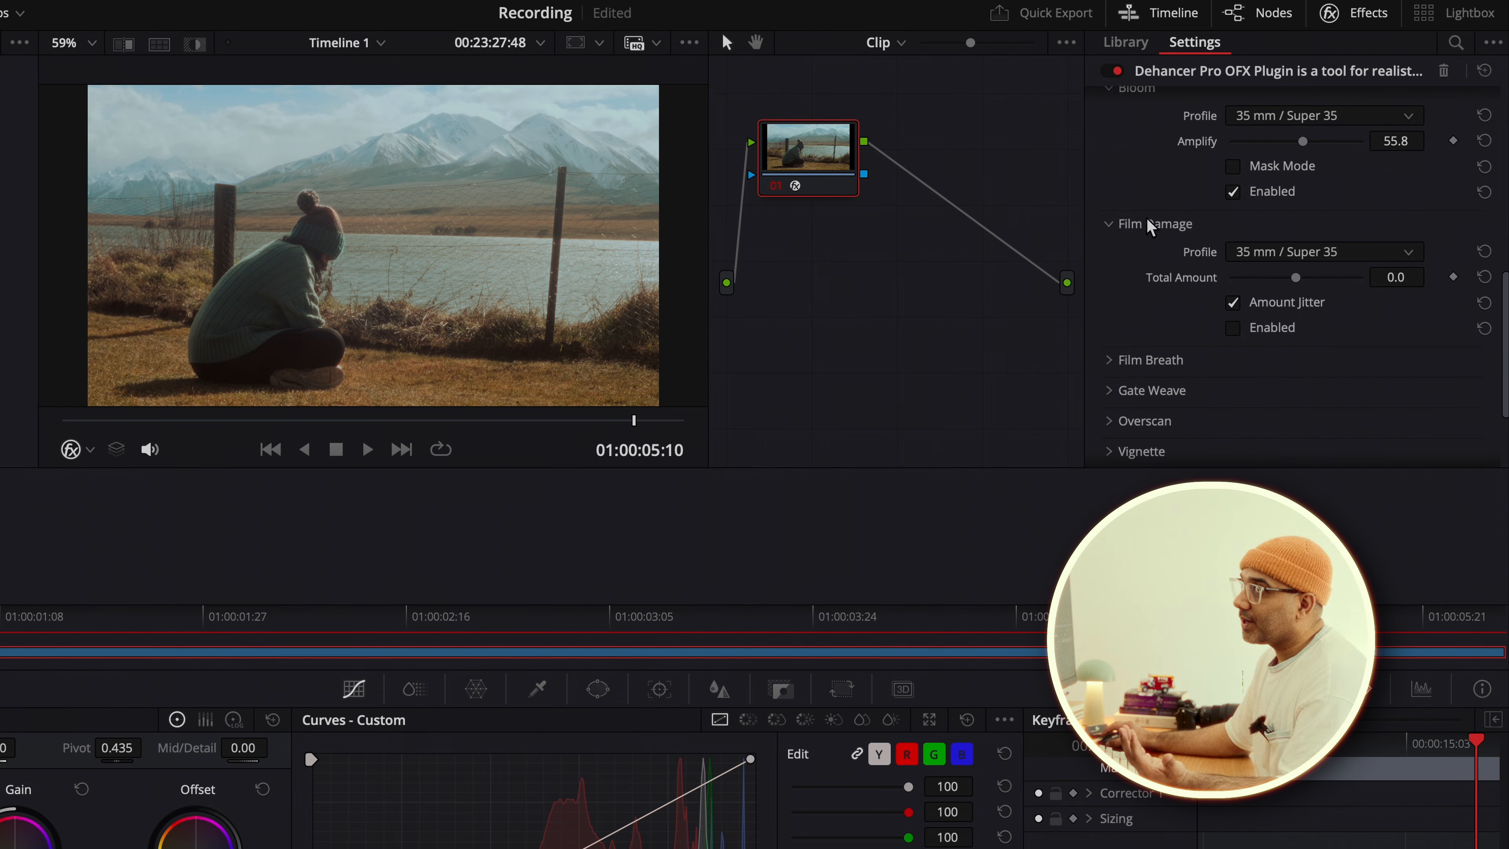
{"action": "left_click", "coordinate": [1277, 329]}
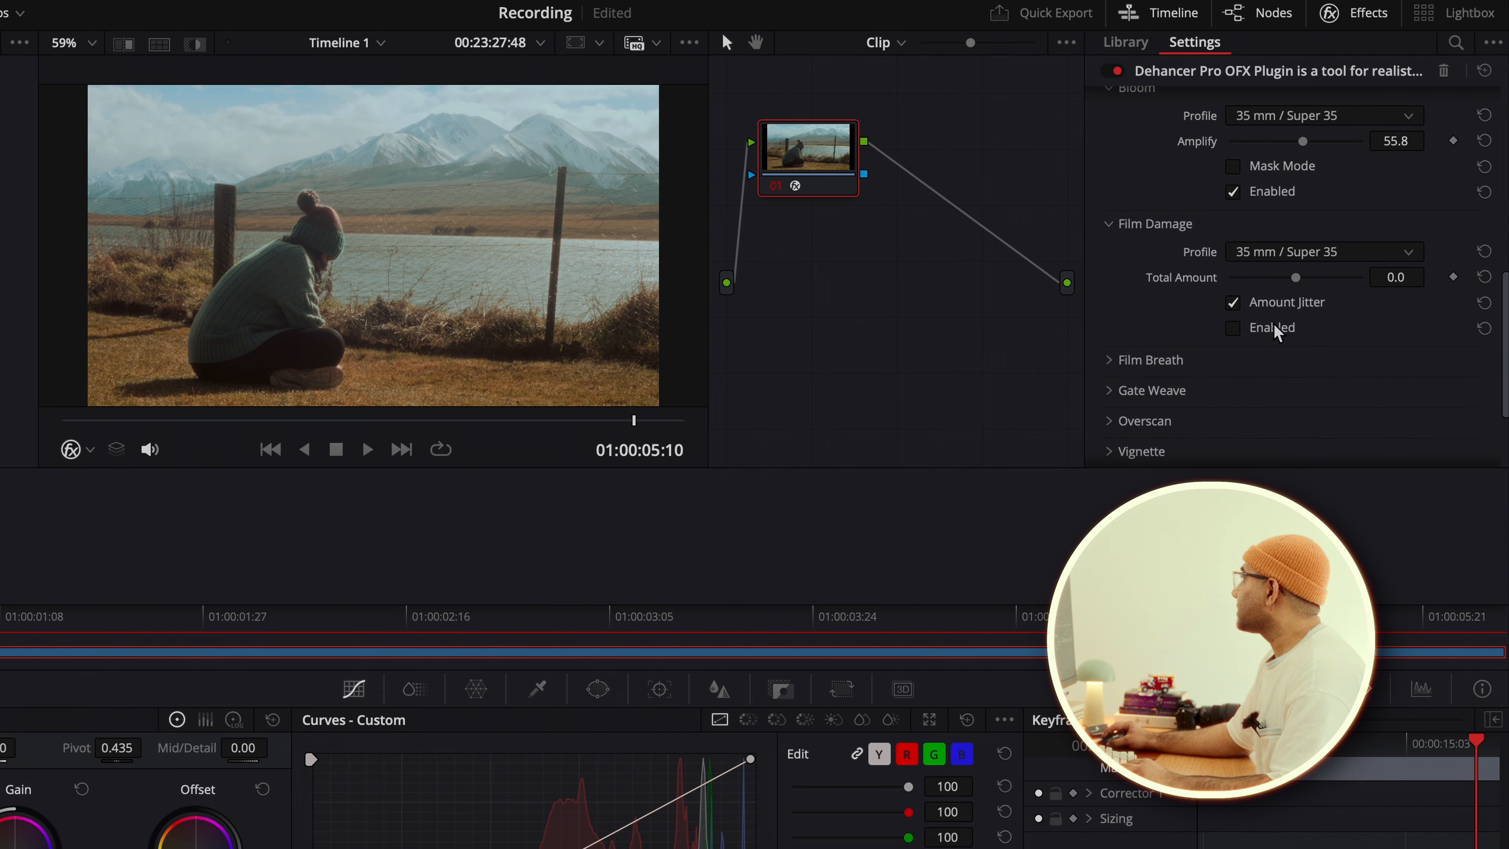